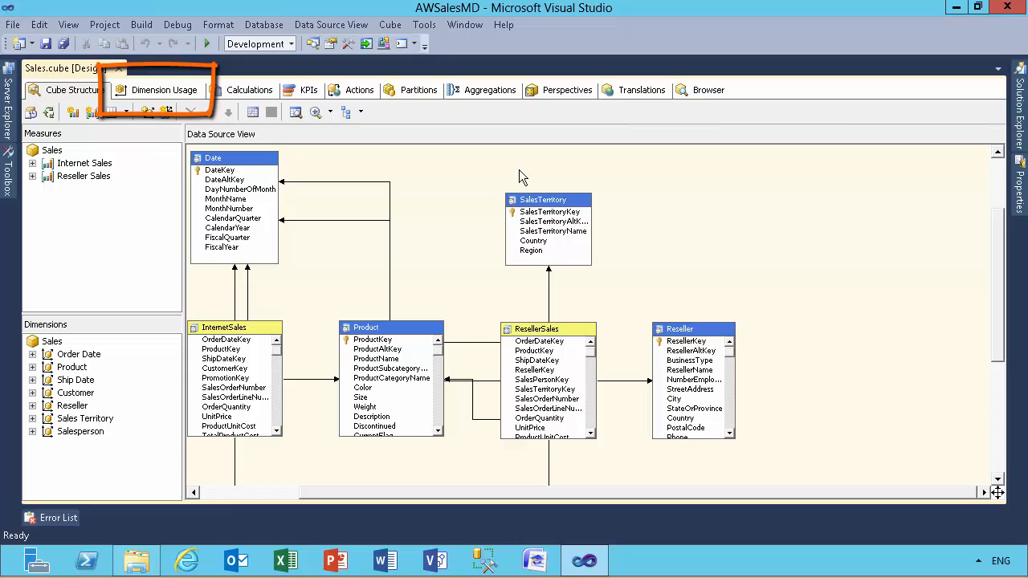
Step: Generate the summary-level Bus Matrix dimension usage report for the Sales cube, view its export formats and close the report
{"action": "left_click", "coordinate": [176, 96]}
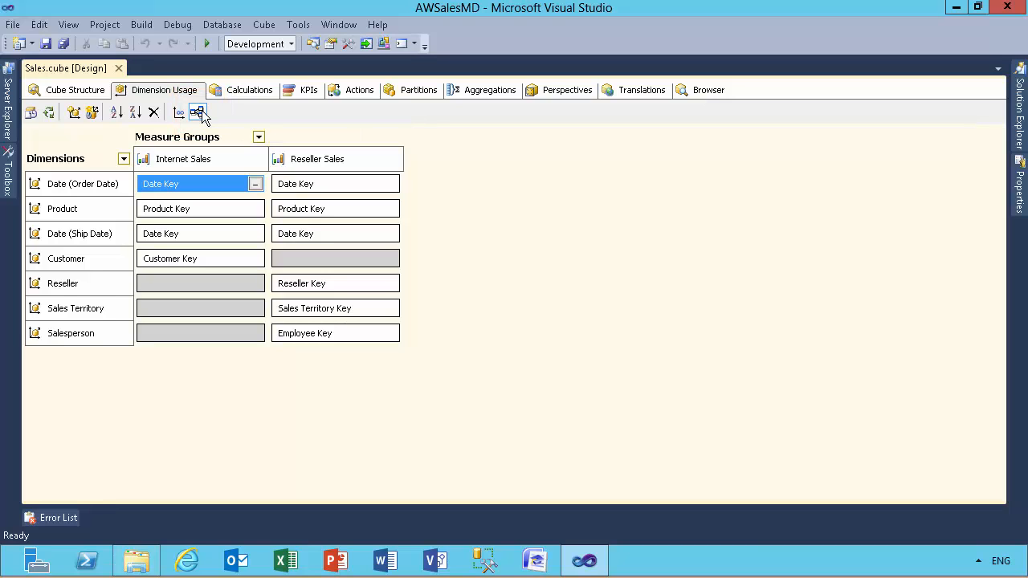
{"action": "left_click", "coordinate": [199, 113]}
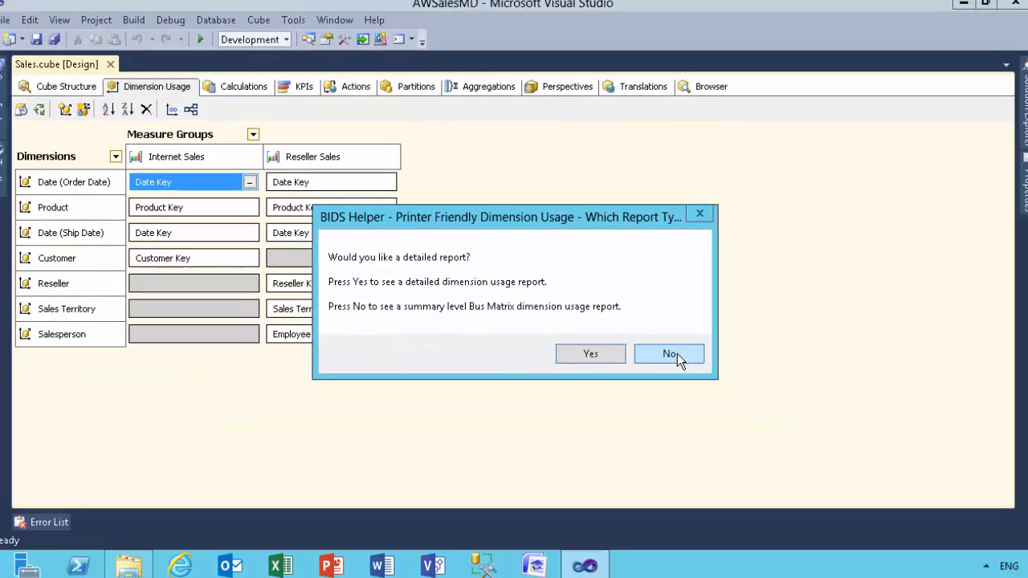
{"action": "left_click", "coordinate": [673, 354]}
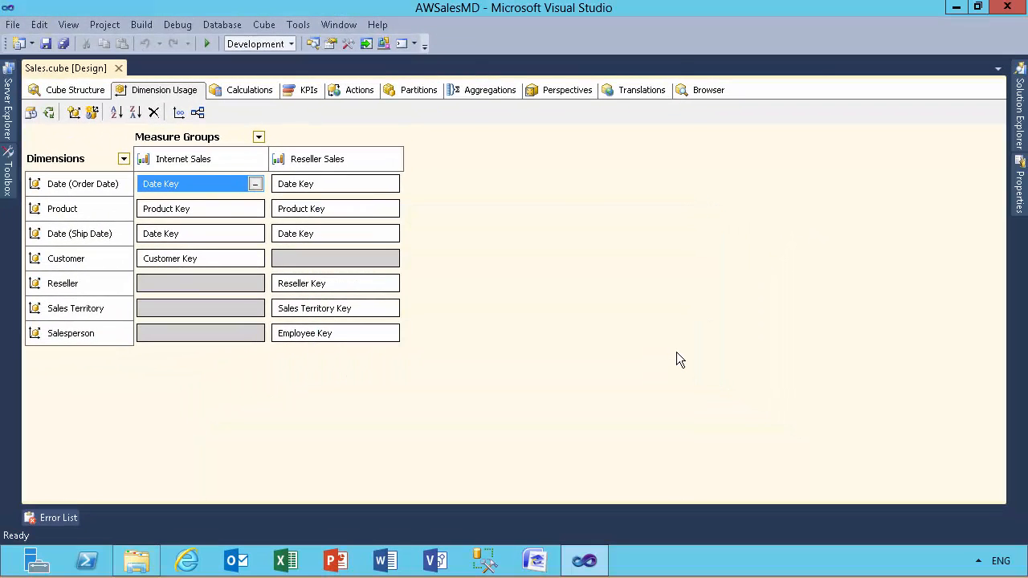
{"action": "left_click_drag", "start_coordinate": [676, 352], "coordinate": [828, 340]}
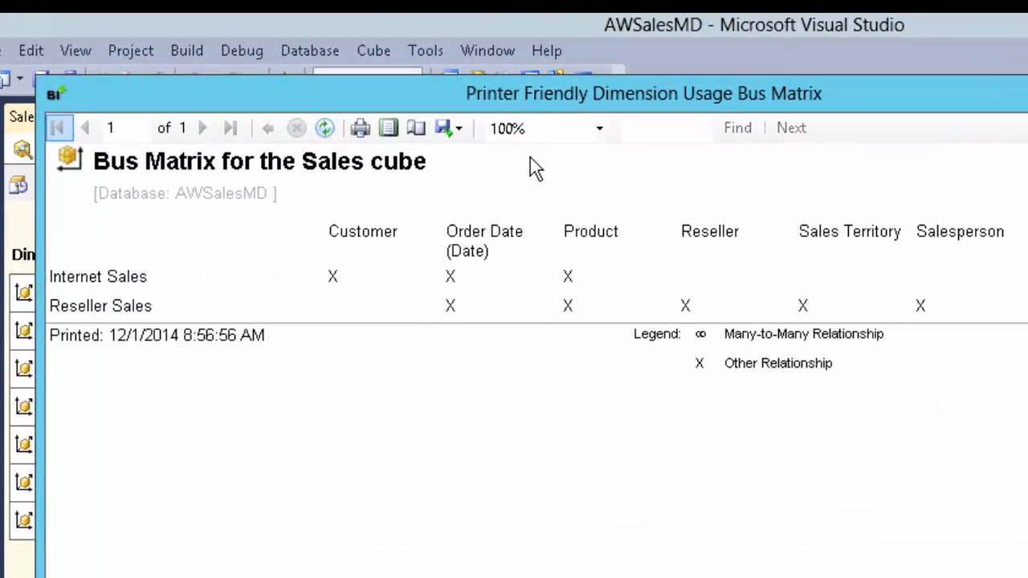
{"action": "left_click", "coordinate": [451, 129]}
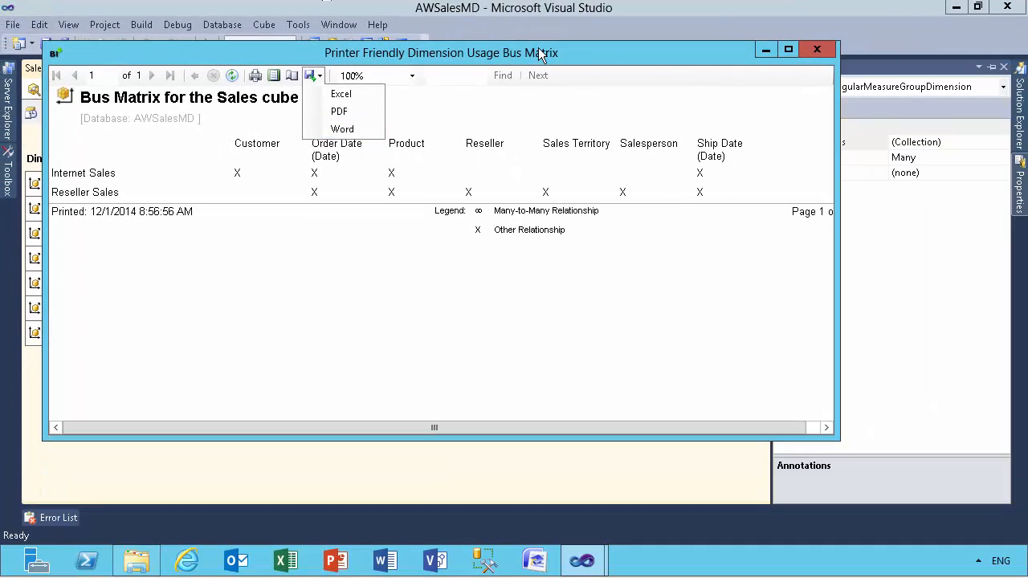
{"action": "left_click", "coordinate": [809, 51]}
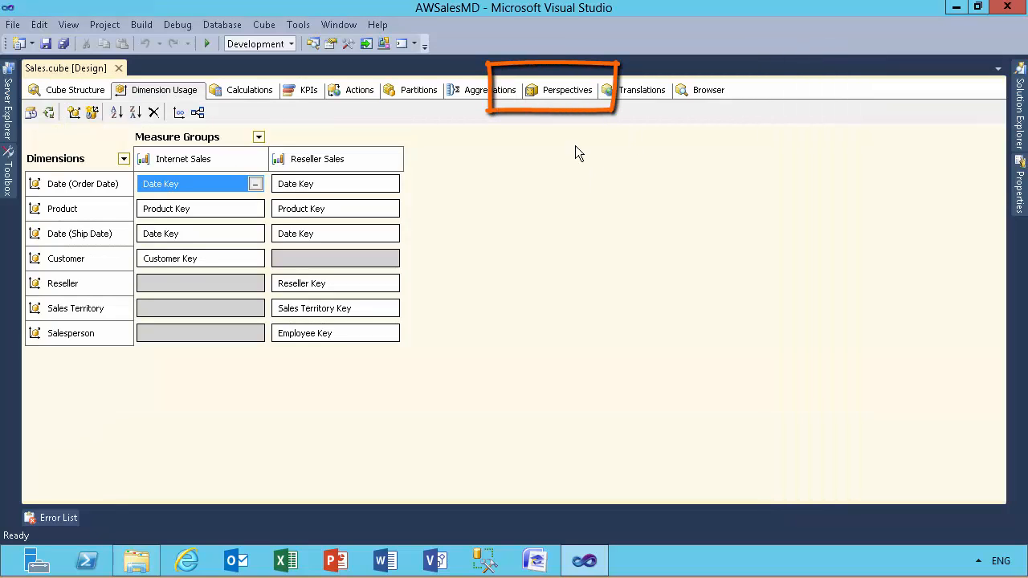
Step: In the Internet Sales perspective, include the Internet Unit Price measure and toggle Internet Unit Cost on and back off
{"action": "left_click", "coordinate": [550, 91]}
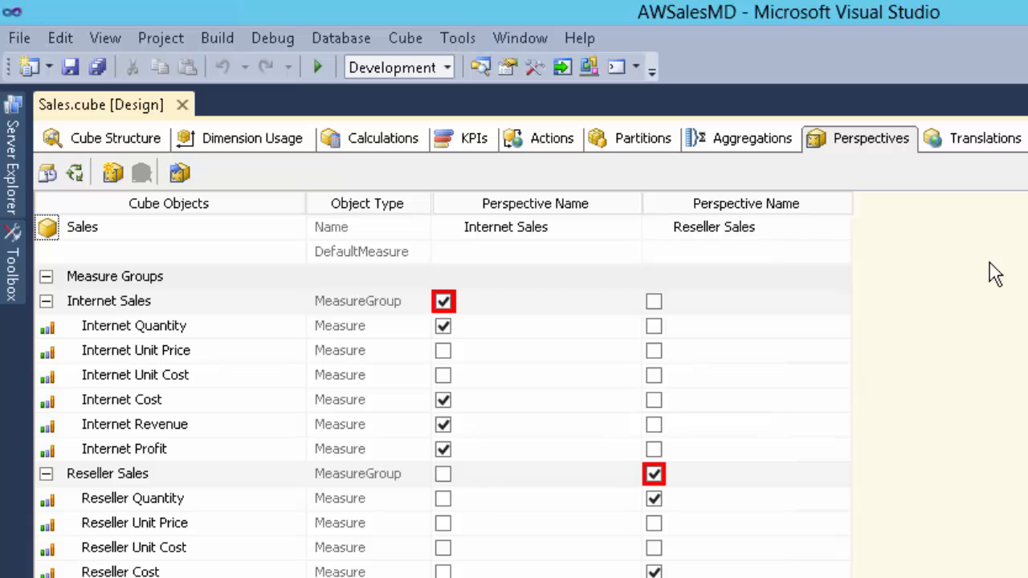
{"action": "left_click", "coordinate": [443, 351]}
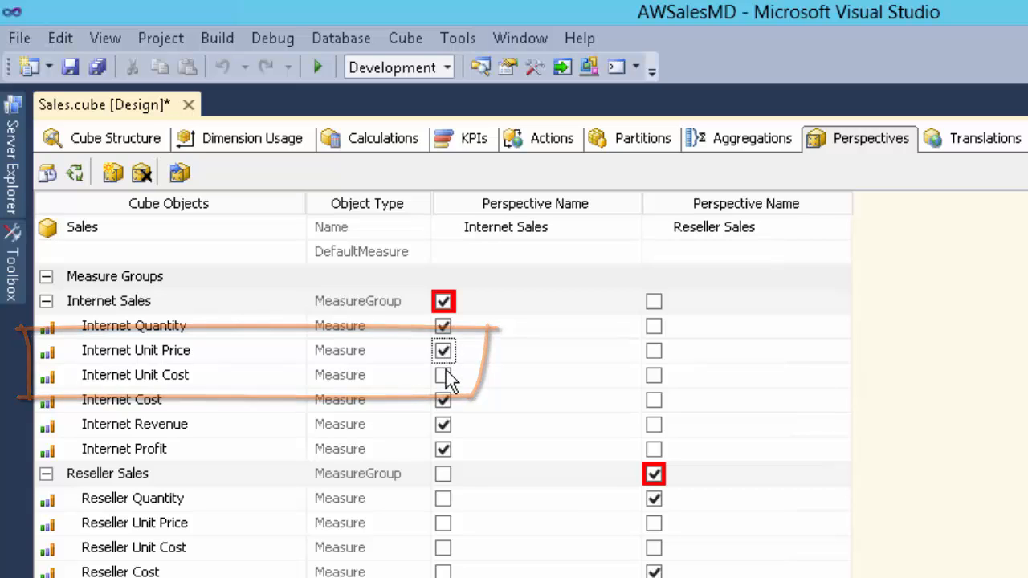
{"action": "left_click", "coordinate": [443, 375]}
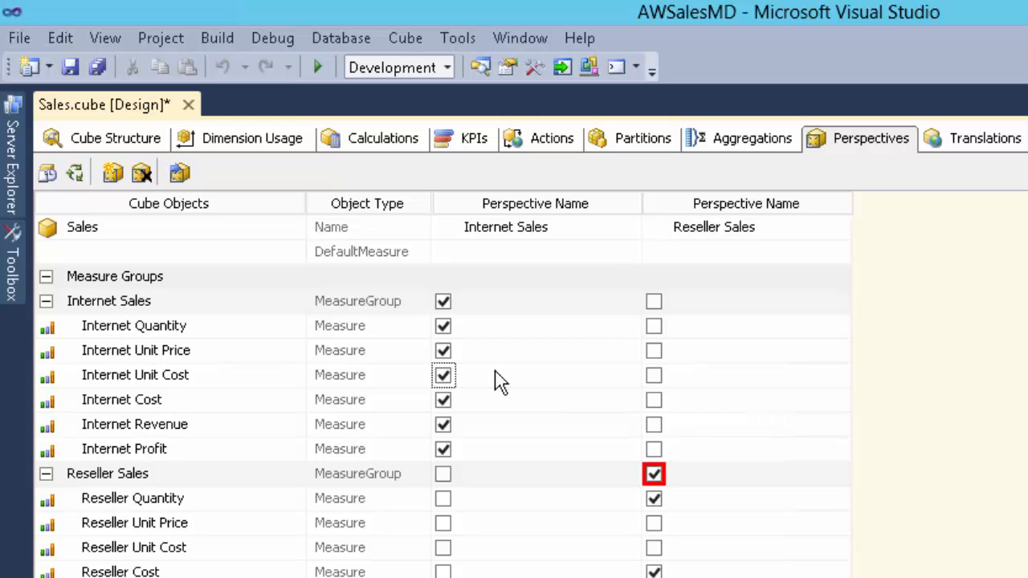
{"action": "left_click", "coordinate": [445, 375]}
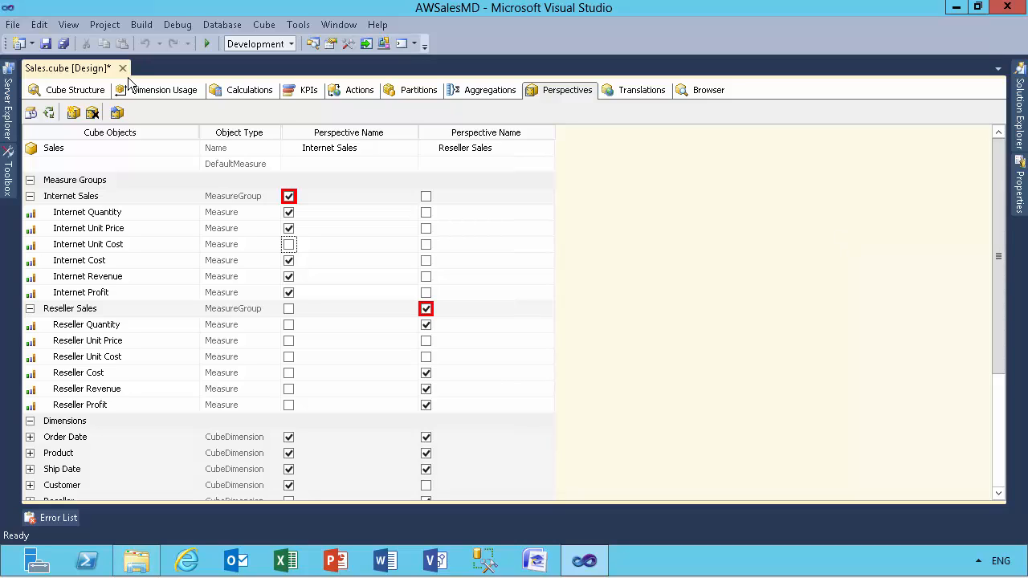
Step: Close the AWSalesMD solution without saving its changes and open AWSalesTab.sln from the Solution folder
{"action": "left_click", "coordinate": [1005, 8]}
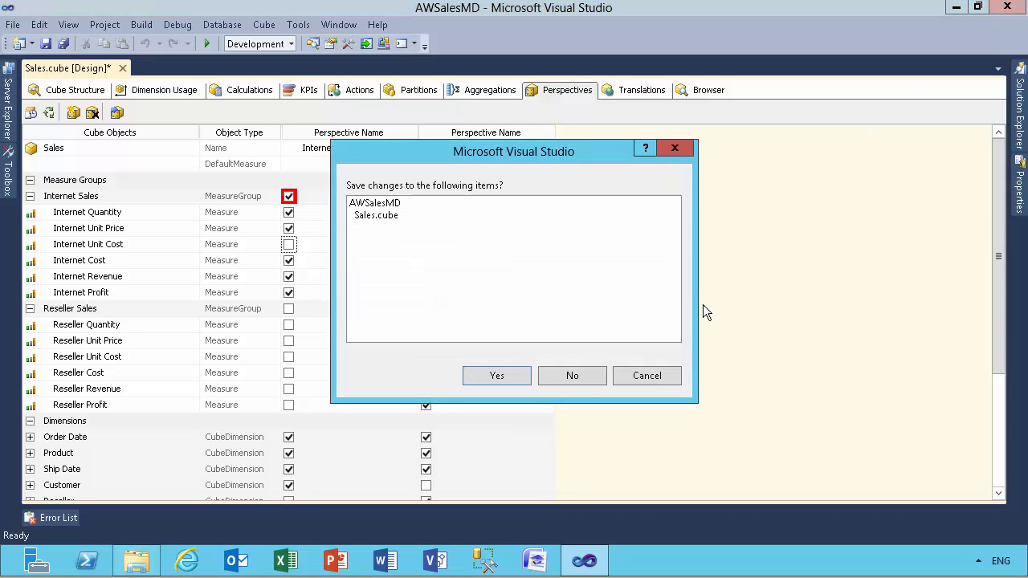
{"action": "left_click", "coordinate": [570, 380]}
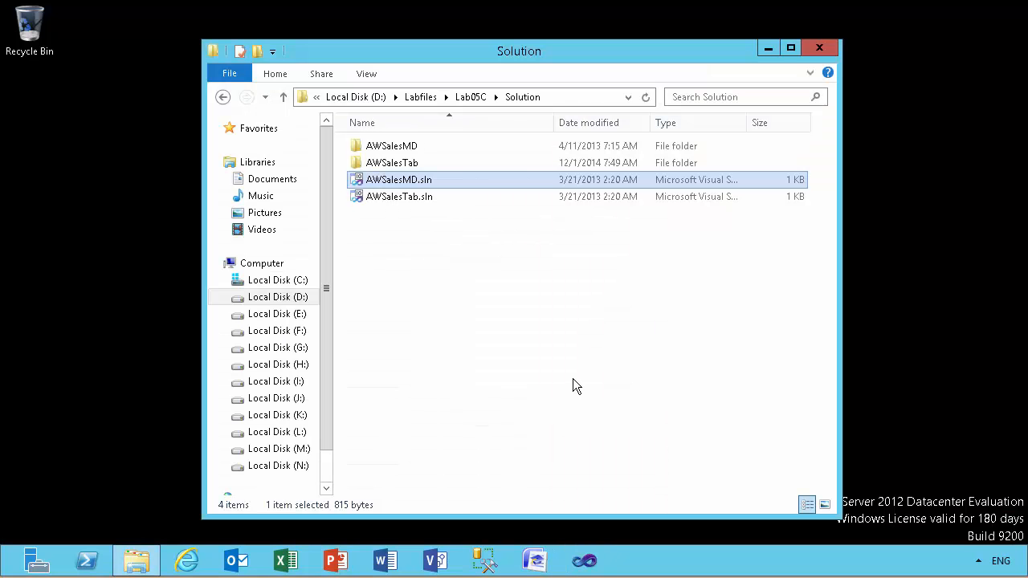
{"action": "left_click", "coordinate": [386, 198]}
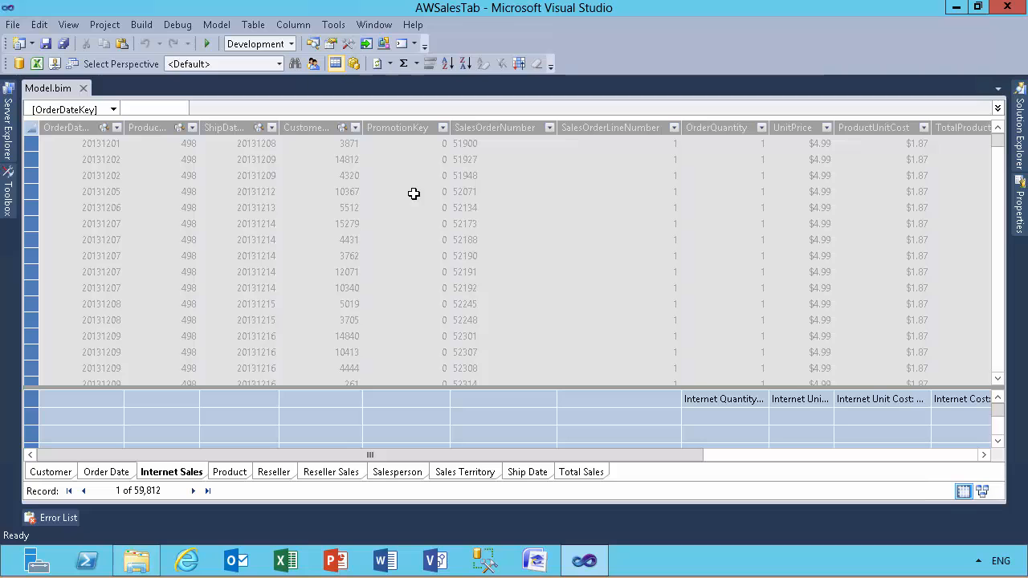
Step: View the commands available for Model.bim and analyze the model in Excel as the current Windows user with the default perspective
{"action": "left_click", "coordinate": [1018, 128]}
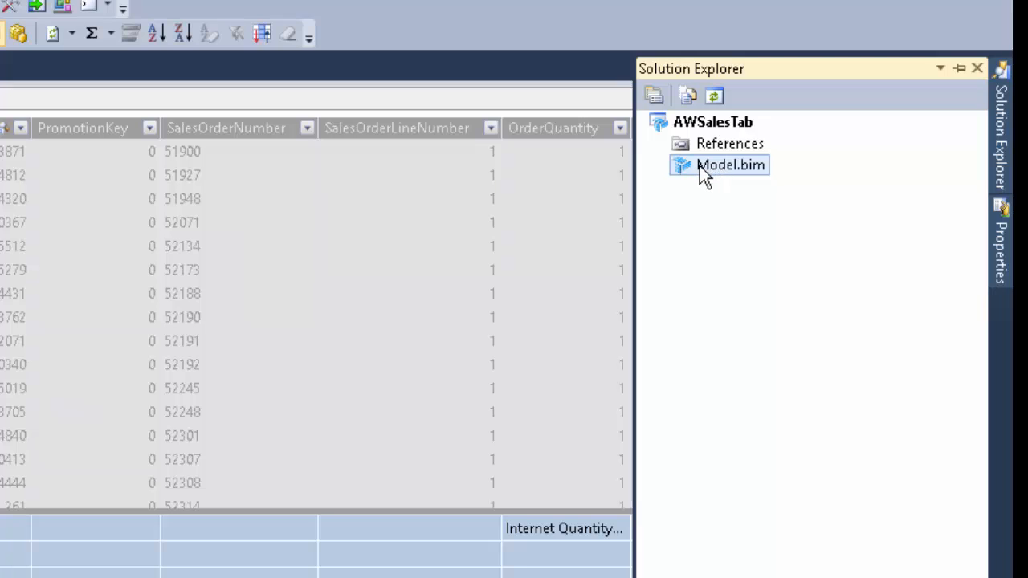
{"action": "right_click", "coordinate": [700, 168]}
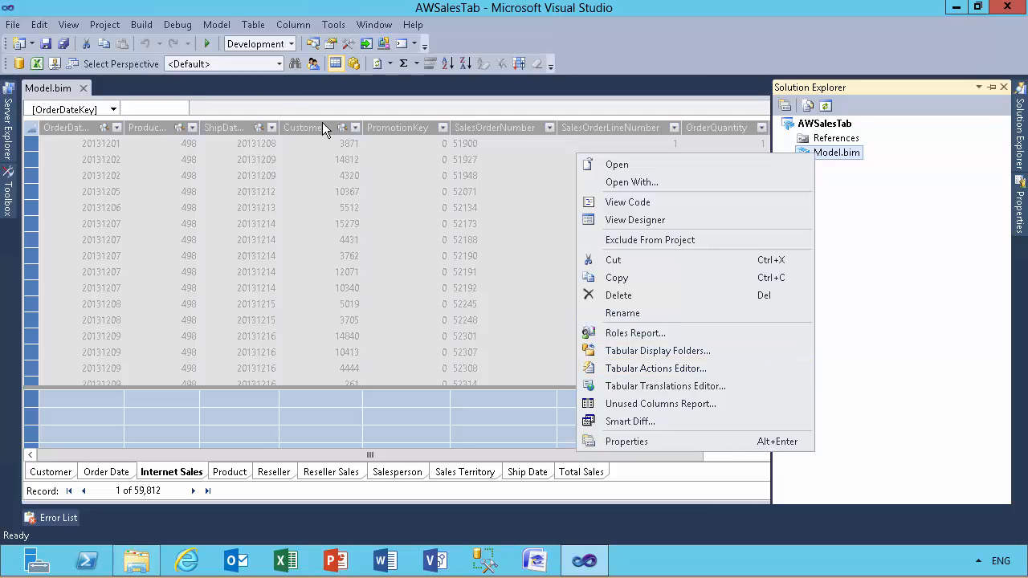
{"action": "left_click", "coordinate": [37, 64]}
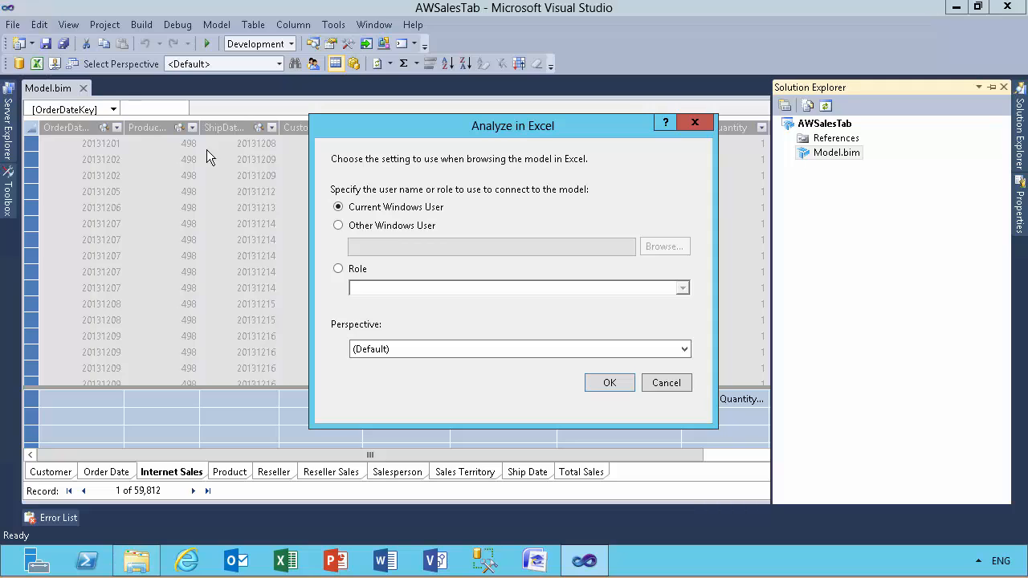
{"action": "left_click", "coordinate": [616, 383]}
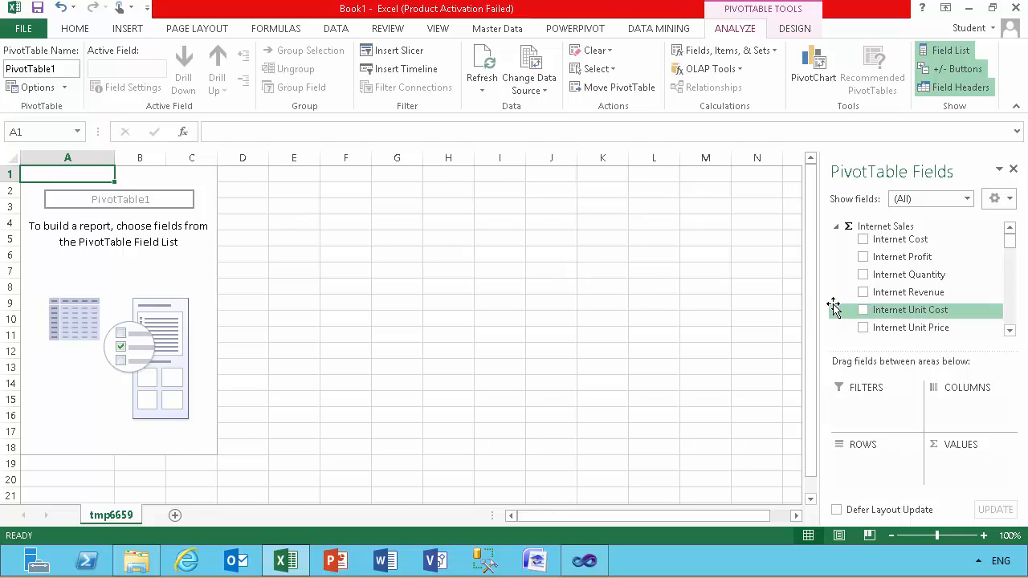
Step: Add Internet Revenue to the PivotTable values and drill through its total to the detail rows
{"action": "left_click", "coordinate": [863, 293]}
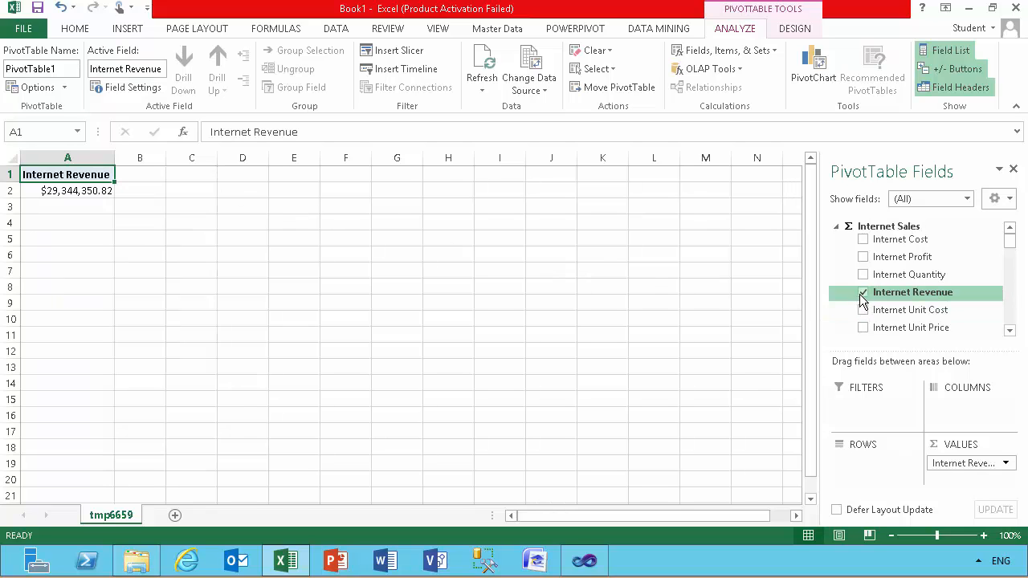
{"action": "mouse_move", "coordinate": [74, 191]}
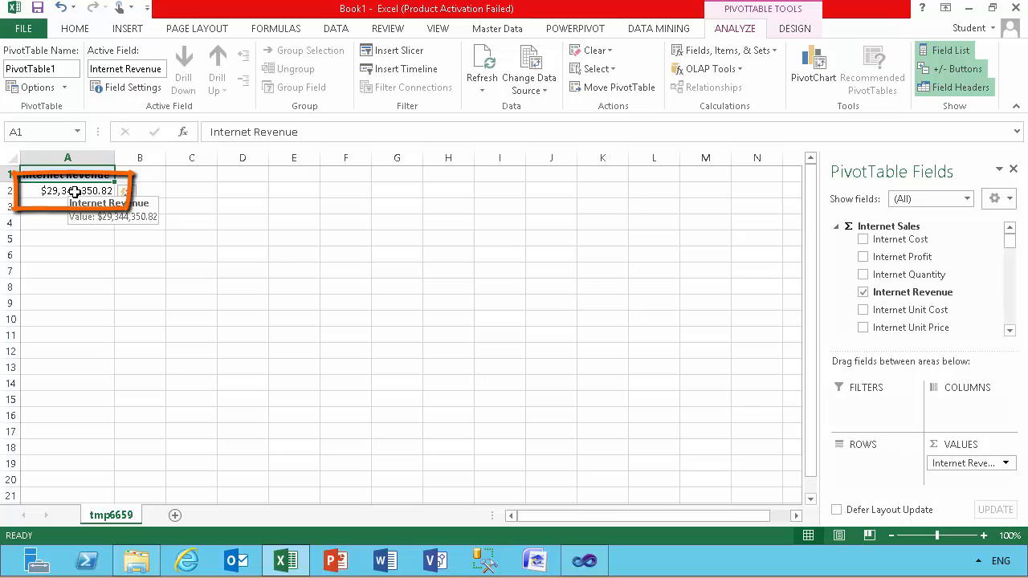
{"action": "double_click", "coordinate": [74, 191]}
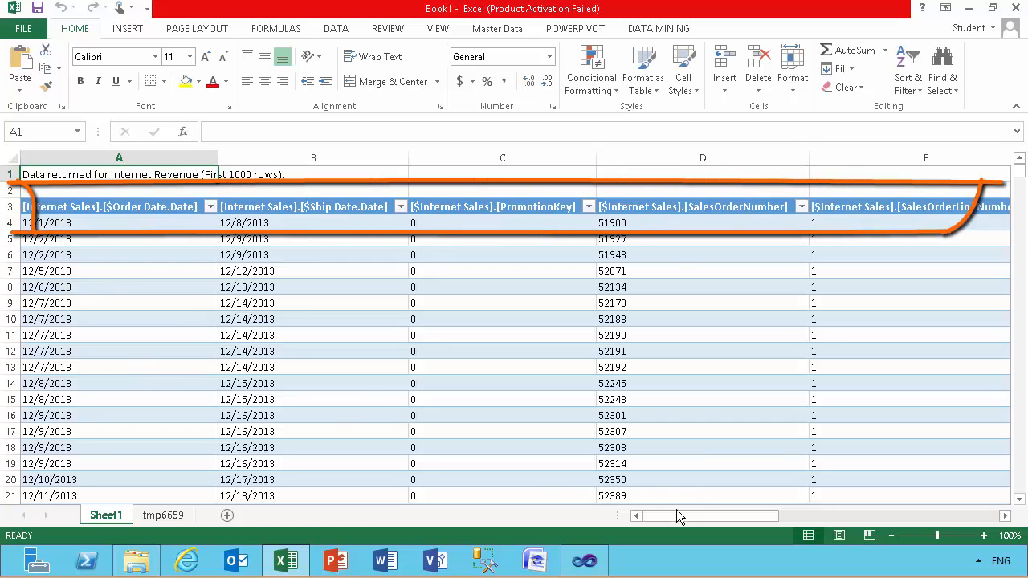
Step: Examine all columns of the Internet Revenue drillthrough sheet from first to last, and close the workbook
{"action": "left_click_drag", "start_coordinate": [675, 514], "coordinate": [691, 512]}
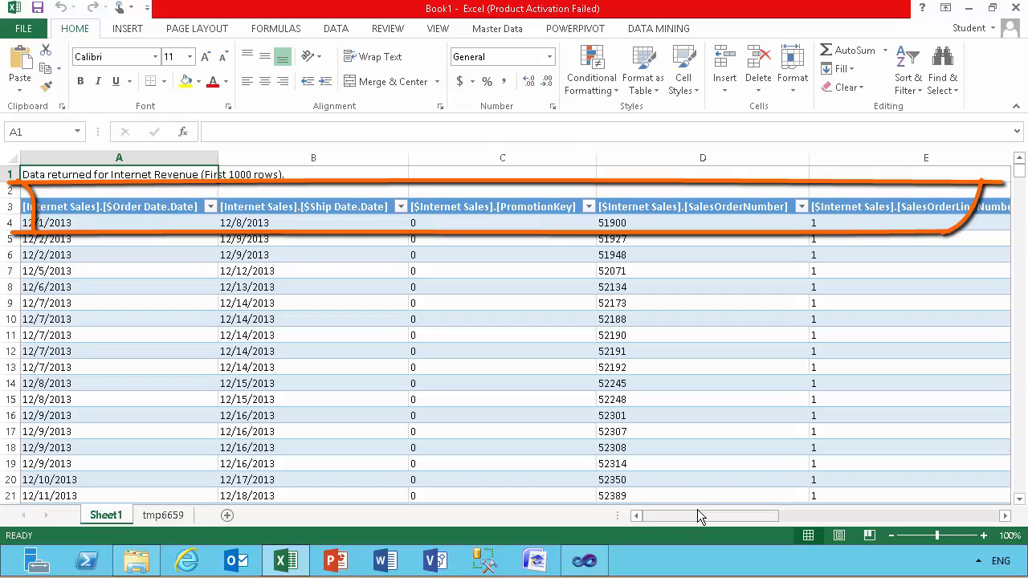
{"action": "left_click", "coordinate": [1005, 518]}
{"action": "left_click", "coordinate": [1005, 518]}
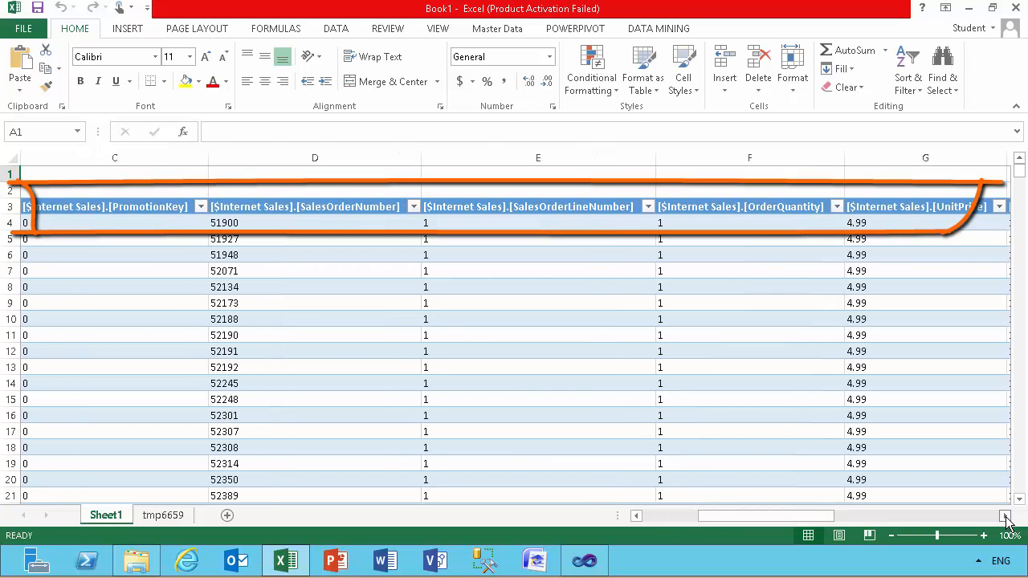
{"action": "left_click", "coordinate": [1005, 518]}
{"action": "left_click", "coordinate": [1005, 517]}
{"action": "left_click", "coordinate": [1005, 518]}
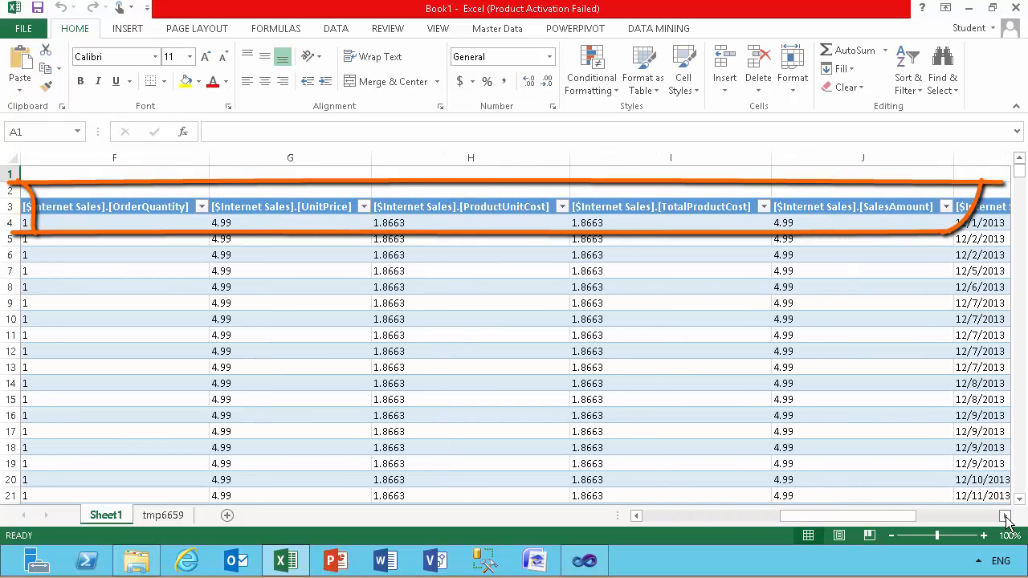
{"action": "left_click", "coordinate": [1005, 518]}
{"action": "left_click", "coordinate": [1005, 518]}
{"action": "left_click", "coordinate": [1005, 518]}
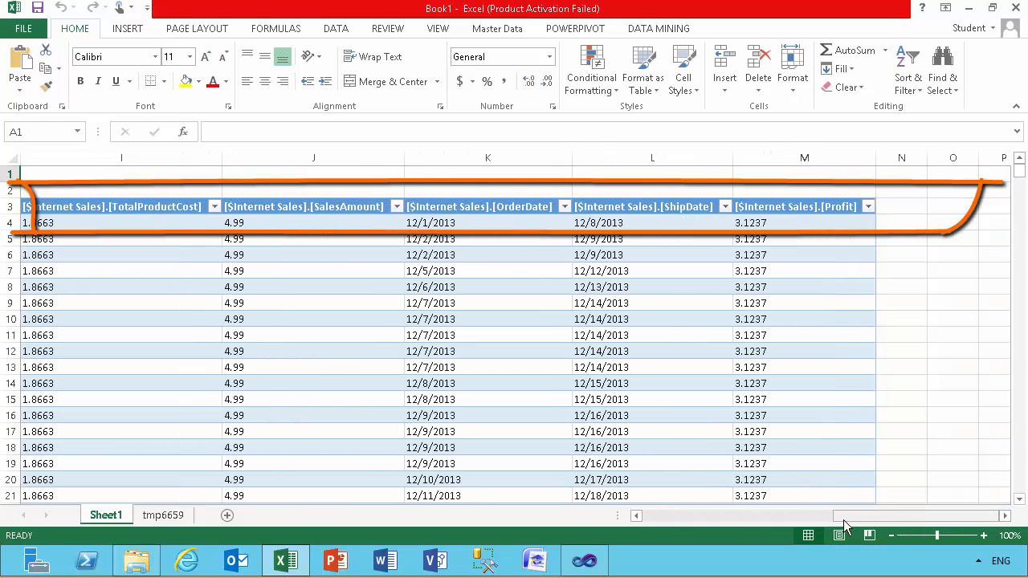
{"action": "left_click", "coordinate": [637, 516]}
{"action": "left_click", "coordinate": [638, 516]}
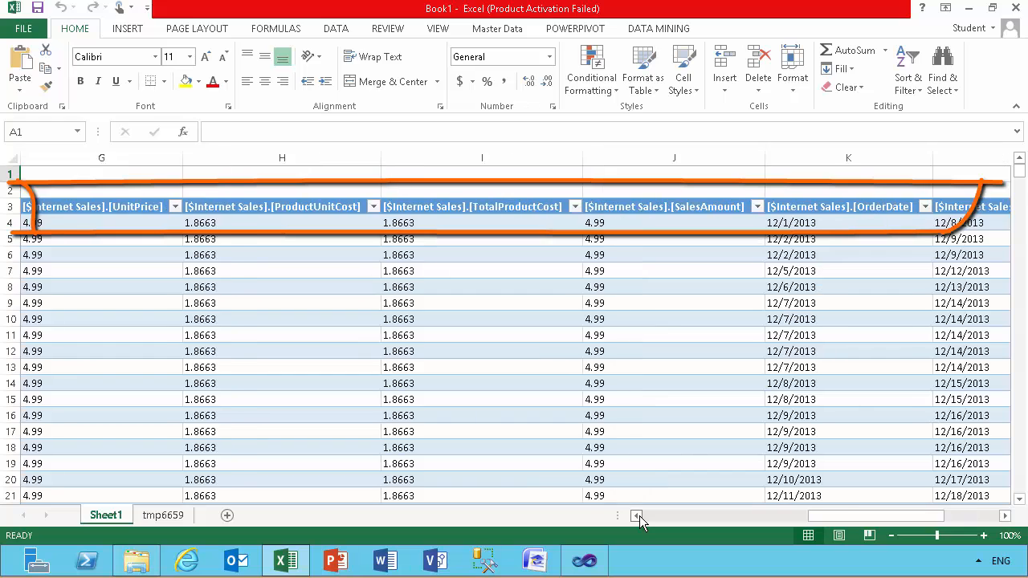
{"action": "left_click", "coordinate": [639, 516]}
{"action": "left_click", "coordinate": [639, 516]}
{"action": "left_click", "coordinate": [639, 516]}
{"action": "left_click", "coordinate": [639, 516]}
{"action": "left_click", "coordinate": [640, 516]}
{"action": "left_click", "coordinate": [640, 516]}
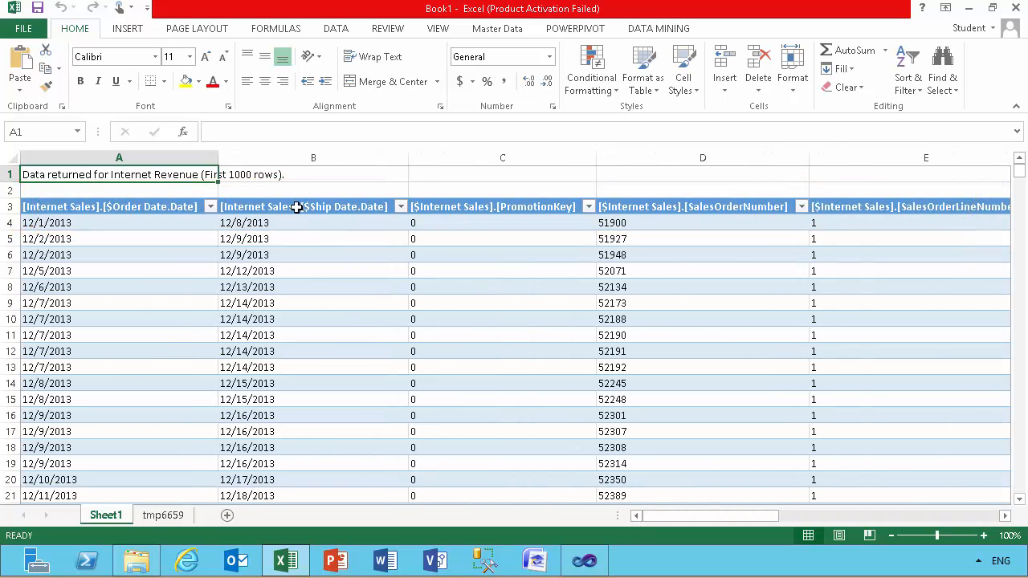
{"action": "left_click", "coordinate": [1013, 8]}
{"action": "left_click", "coordinate": [524, 299]}
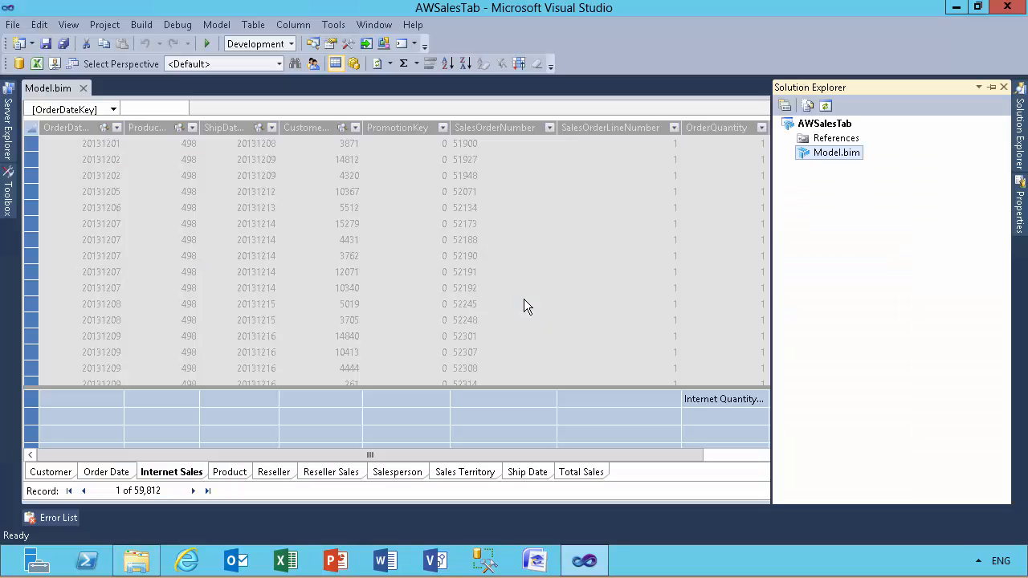
Step: Open the Tabular Actions Editor for Model.bim and add a new action
{"action": "right_click", "coordinate": [825, 160]}
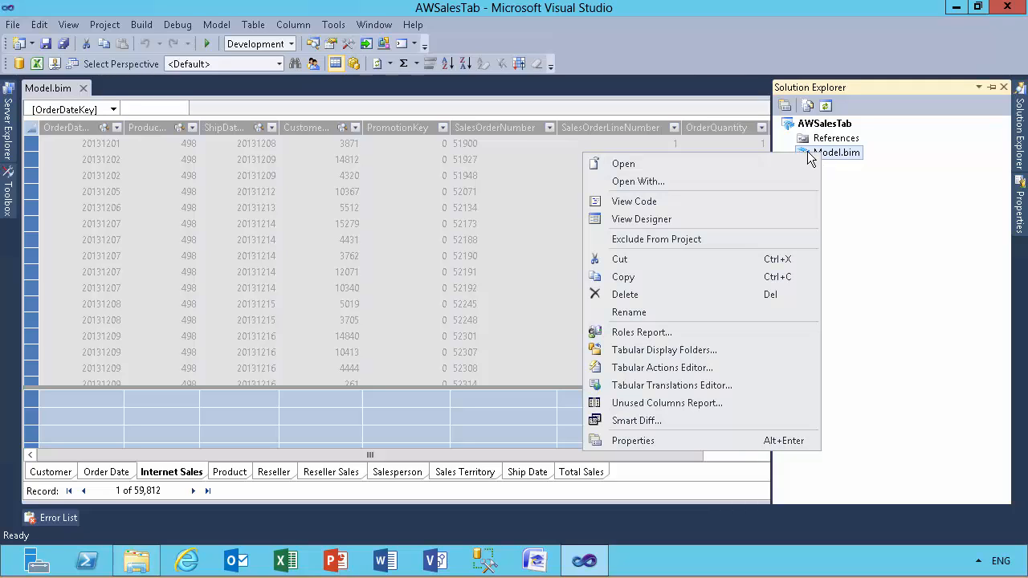
{"action": "left_click", "coordinate": [632, 367]}
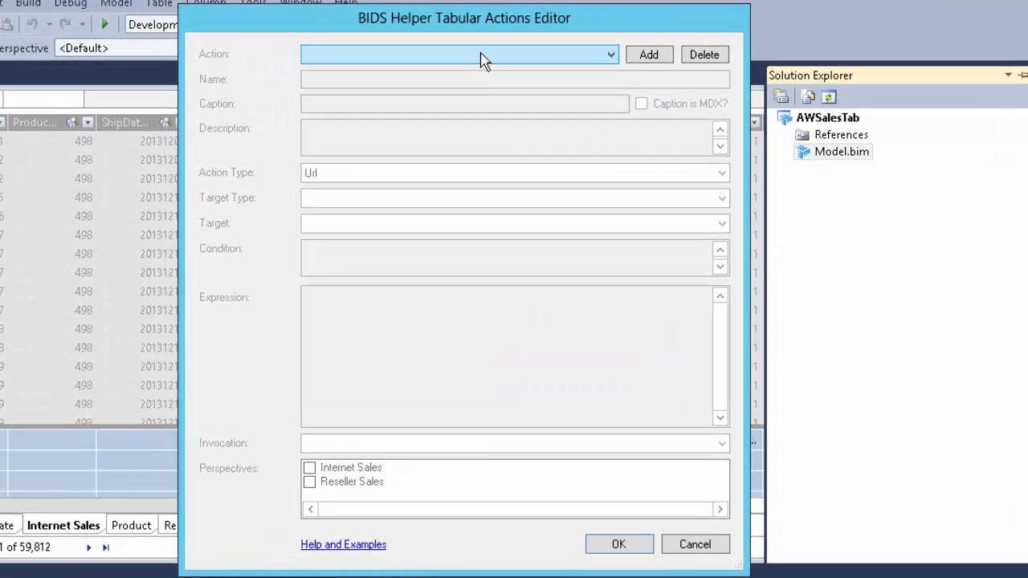
{"action": "left_click", "coordinate": [482, 56]}
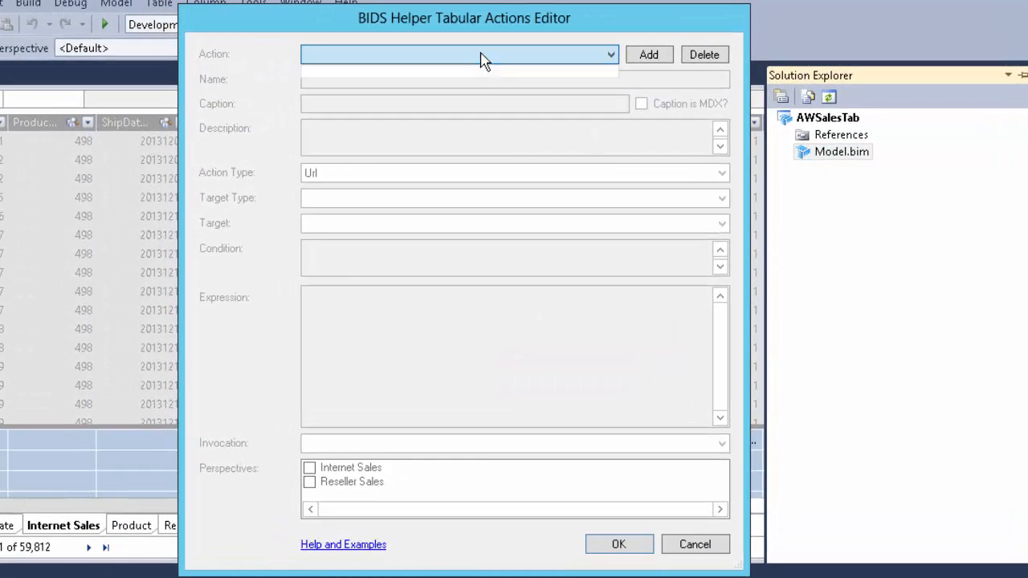
{"action": "left_click", "coordinate": [653, 62]}
{"action": "left_click", "coordinate": [652, 62]}
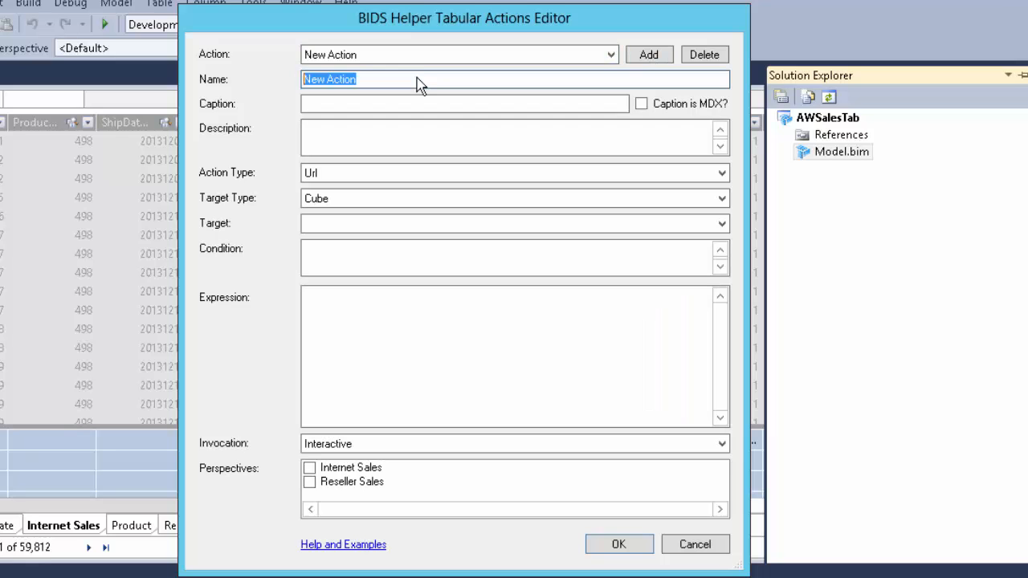
Step: Name the new action "Internet DEtails" and set its action type to DrillThrough
{"action": "left_click", "coordinate": [418, 79]}
{"action": "double_click", "coordinate": [419, 78]}
{"action": "left_click_drag", "start_coordinate": [386, 79], "coordinate": [303, 80]}
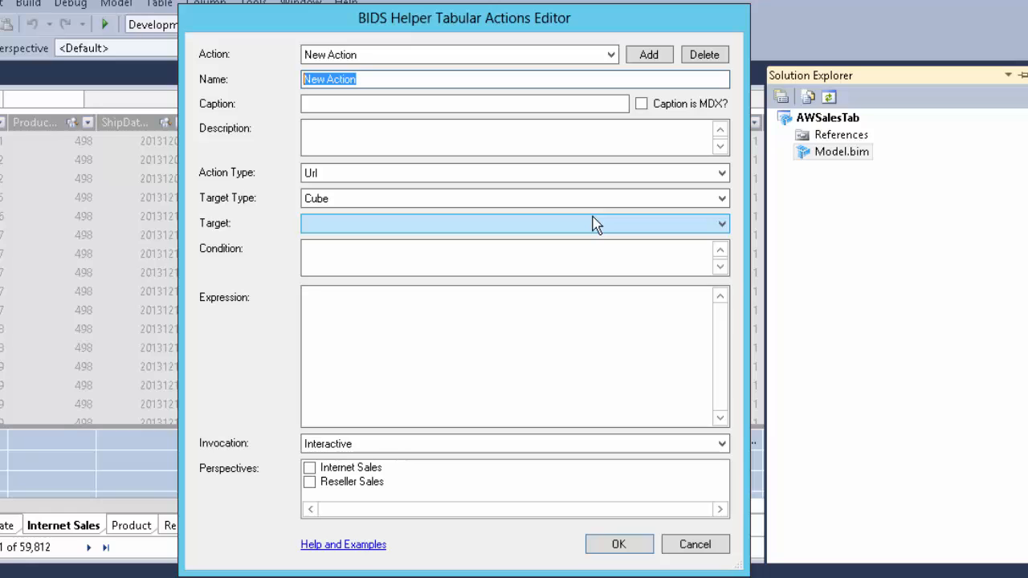
{"action": "type", "text": "Internet"}
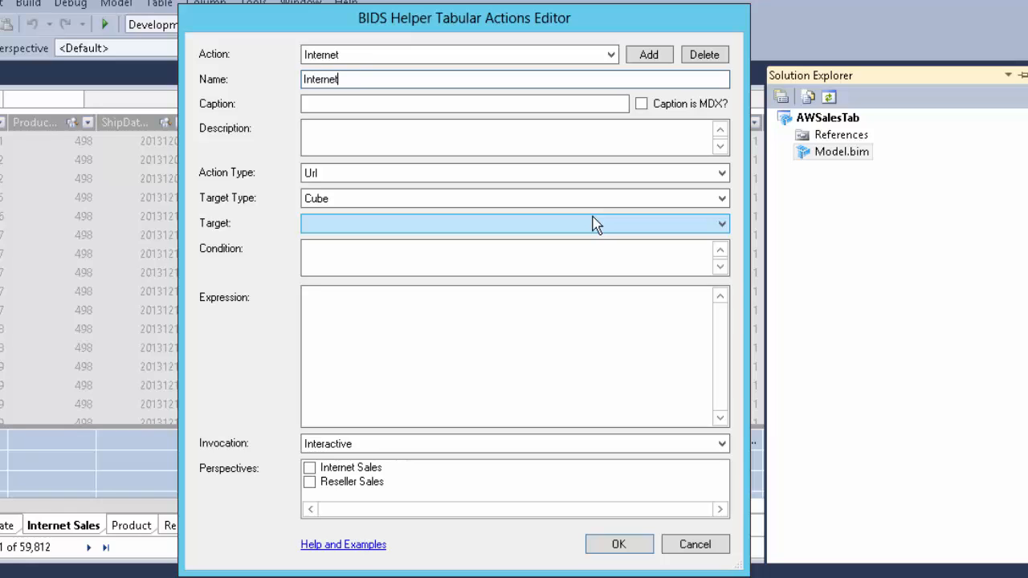
{"action": "type", "text": " DEtails"}
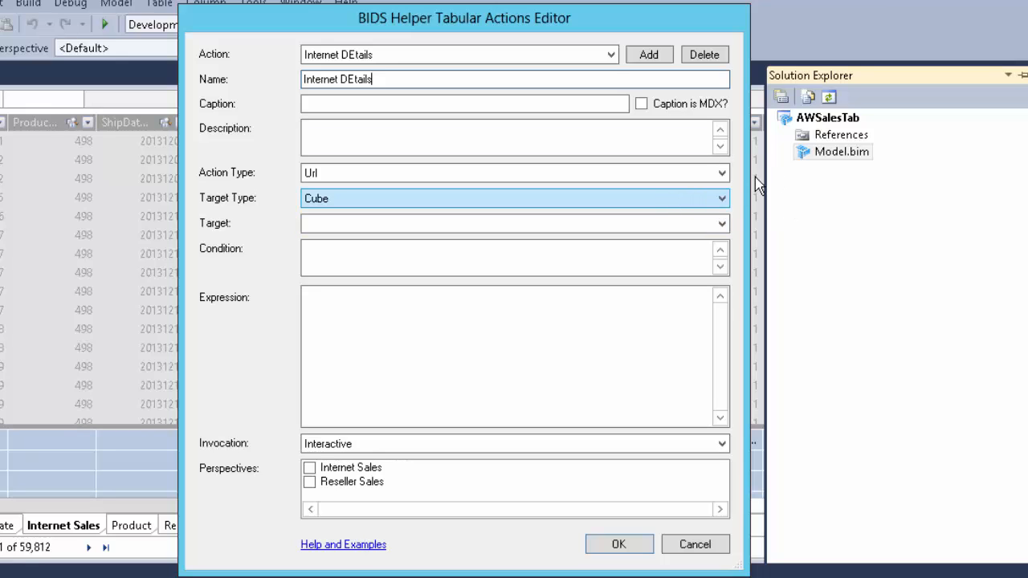
{"action": "left_click", "coordinate": [721, 177]}
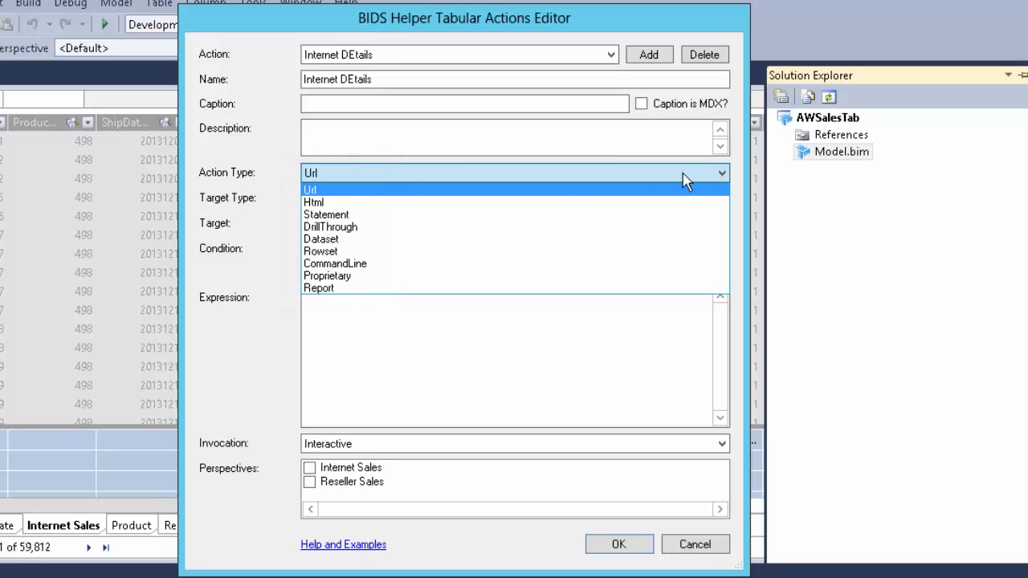
{"action": "left_click", "coordinate": [402, 230]}
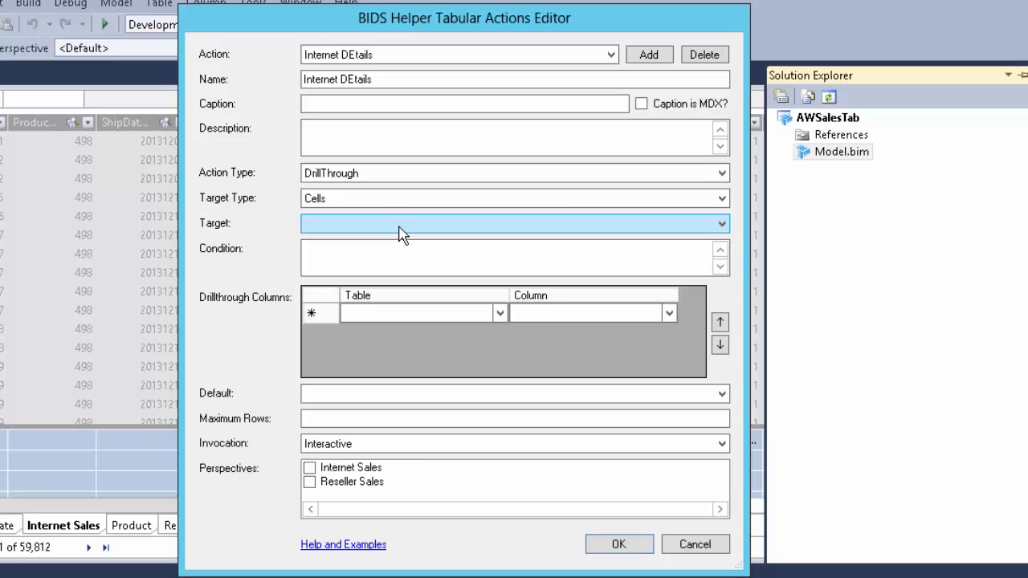
Step: Set the action's target to MeasureGroupMeasures("Internet Sales") and add the Customer table's Customer field as the first drillthrough column
{"action": "left_click", "coordinate": [721, 227]}
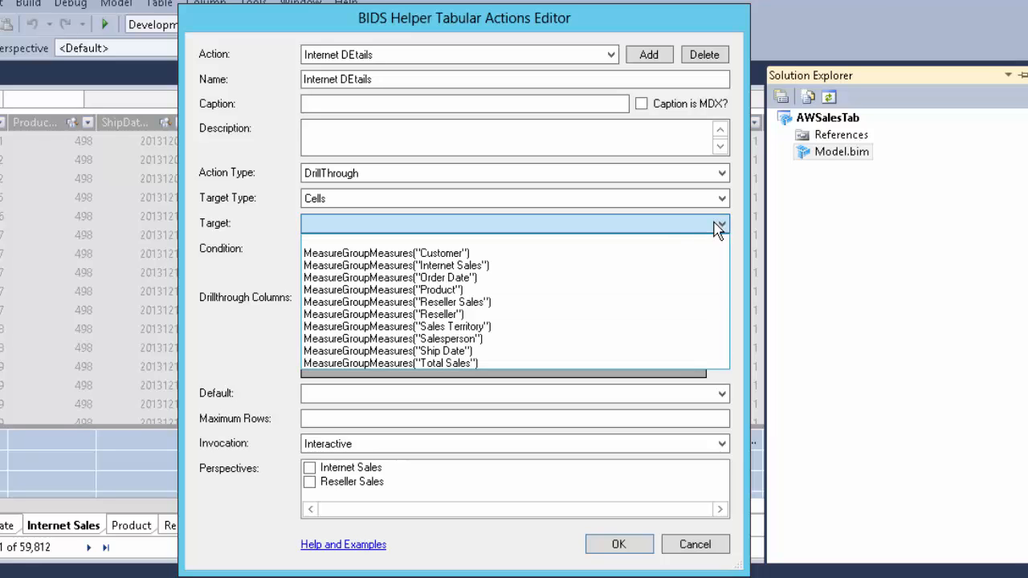
{"action": "left_click", "coordinate": [459, 264]}
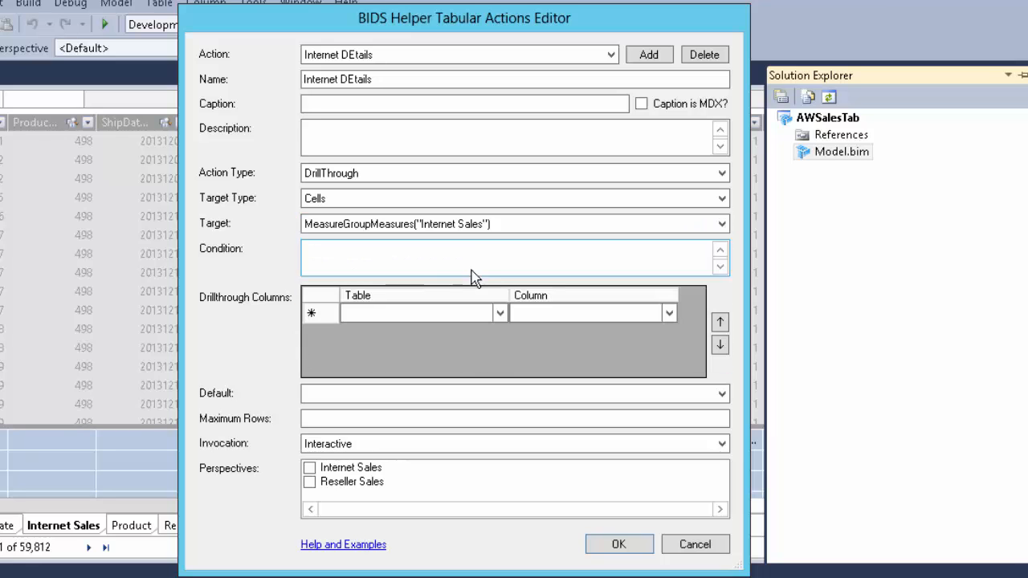
{"action": "left_click", "coordinate": [497, 312]}
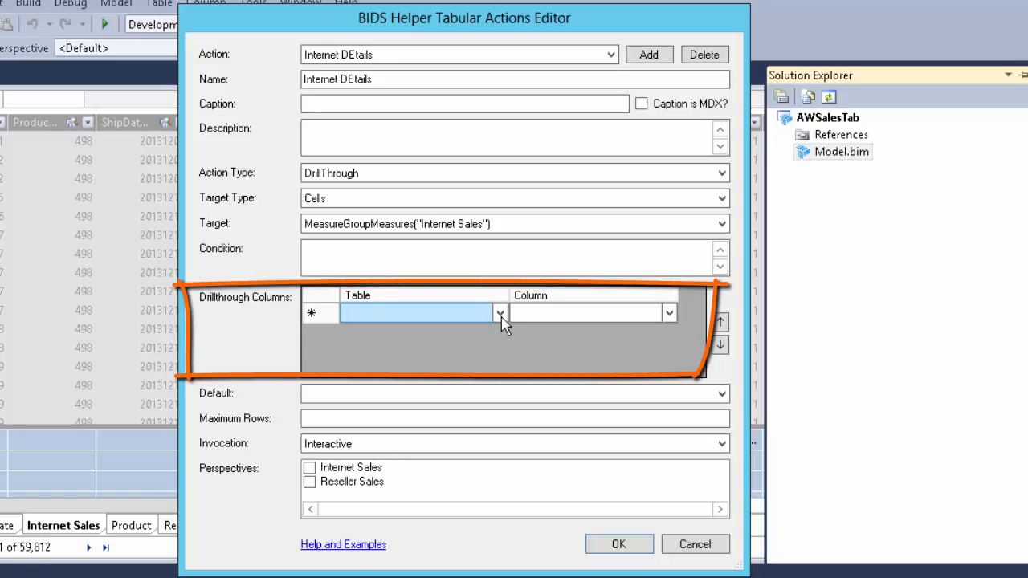
{"action": "left_click", "coordinate": [500, 317]}
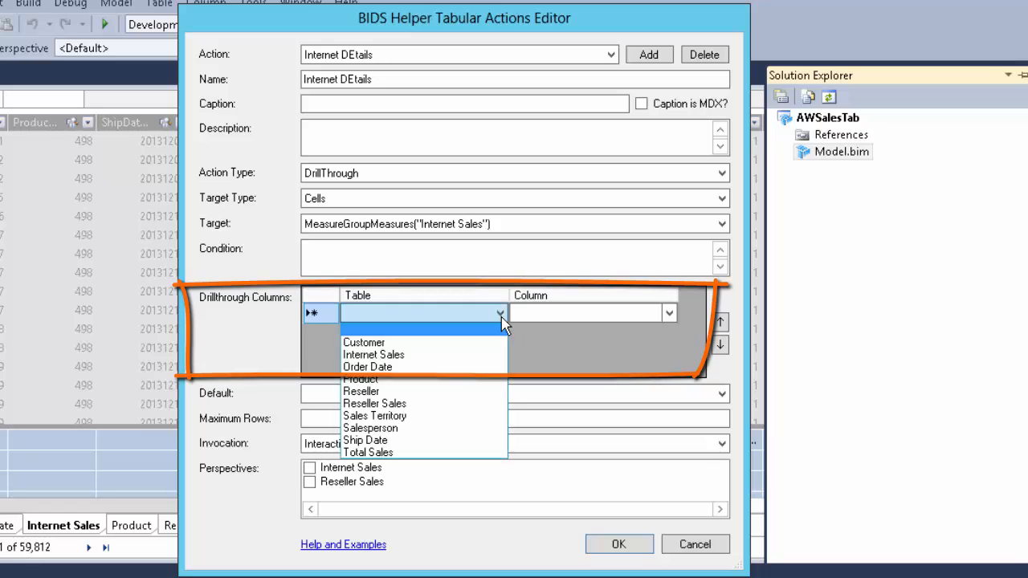
{"action": "left_click", "coordinate": [392, 344]}
{"action": "left_click", "coordinate": [615, 320]}
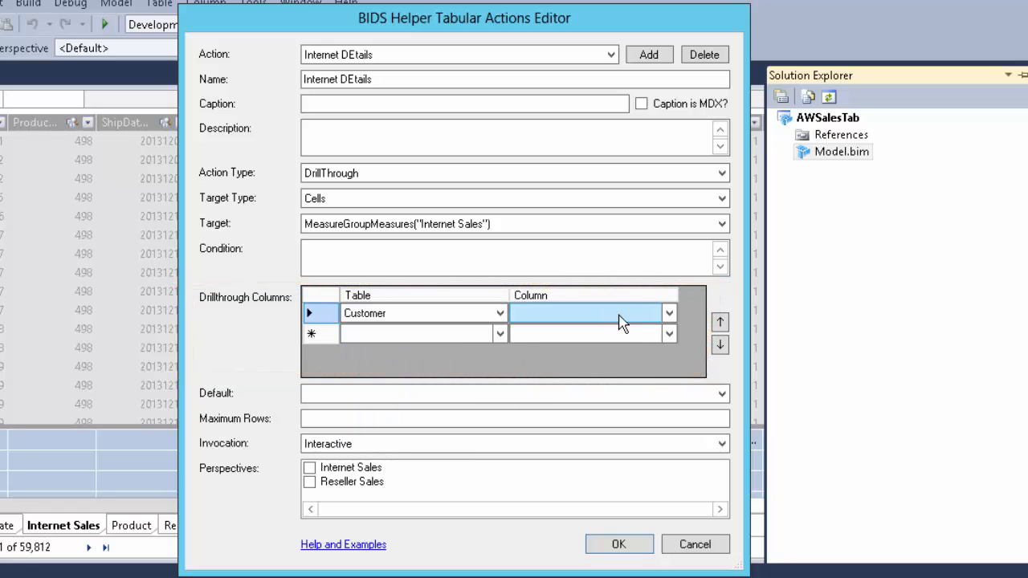
{"action": "left_click", "coordinate": [668, 314]}
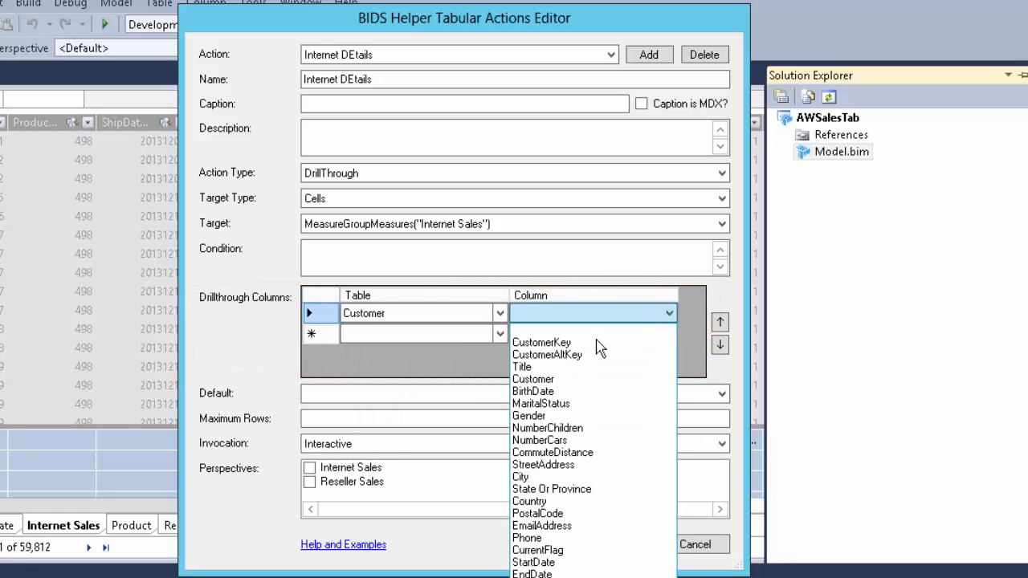
{"action": "left_click", "coordinate": [536, 379]}
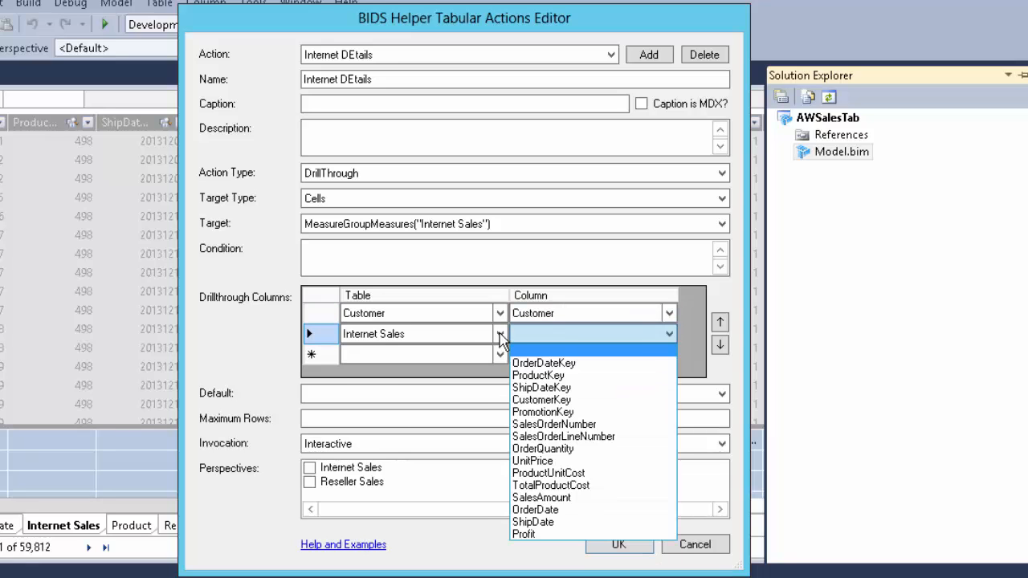
Step: Add the Date field from the Order Date table as the second drillthrough column
{"action": "left_click", "coordinate": [496, 337]}
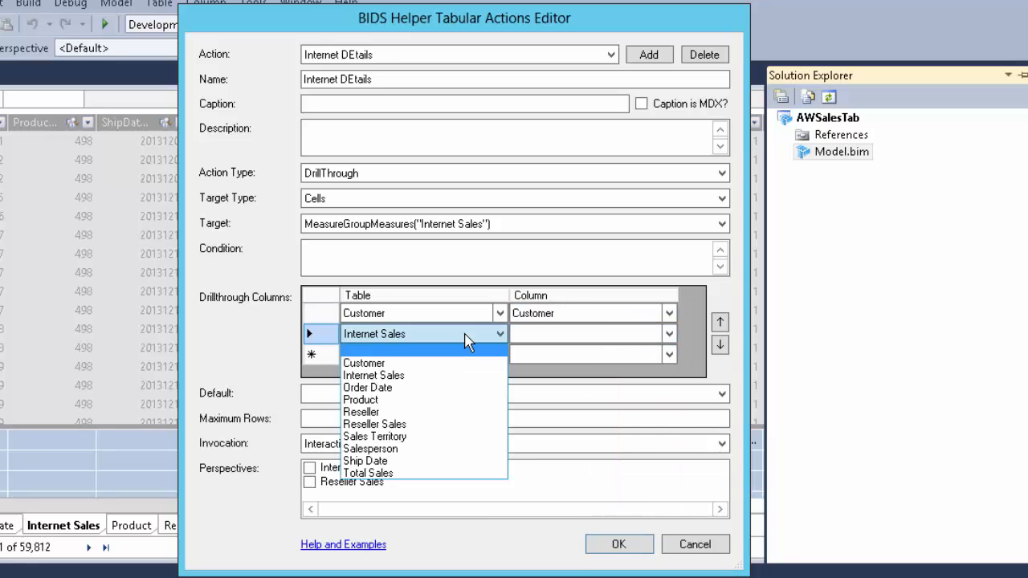
{"action": "left_click", "coordinate": [392, 388]}
{"action": "left_click", "coordinate": [573, 344]}
{"action": "left_click", "coordinate": [603, 343]}
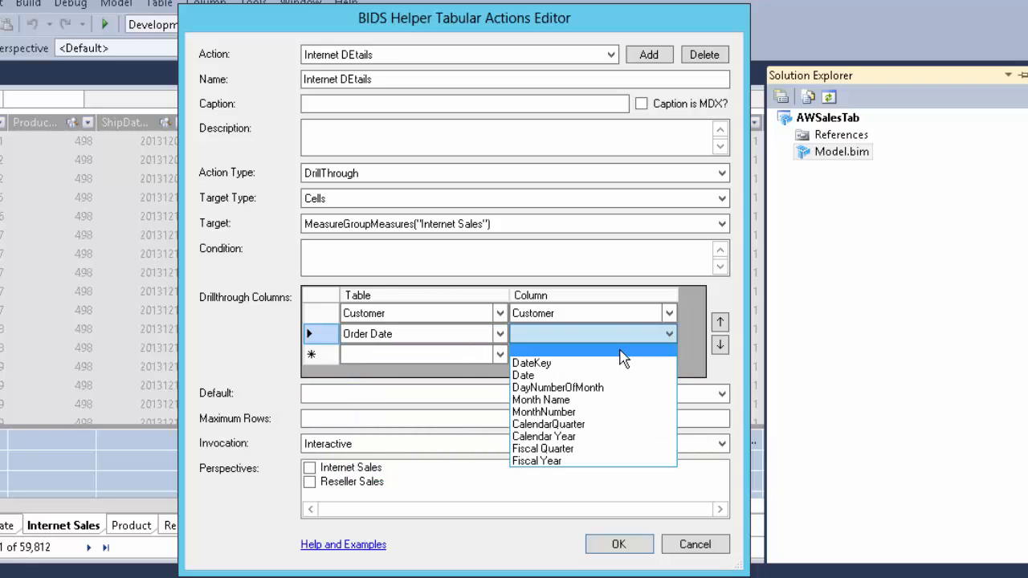
{"action": "left_click", "coordinate": [536, 378]}
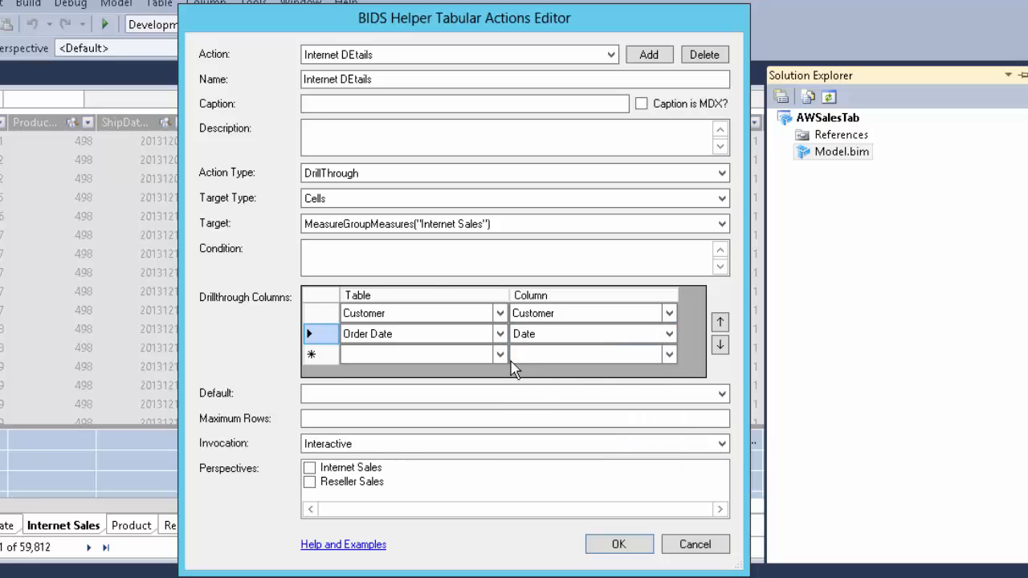
Step: Add the Date field from the Ship Date table as the third drillthrough column
{"action": "left_click", "coordinate": [501, 355]}
{"action": "left_click", "coordinate": [500, 355]}
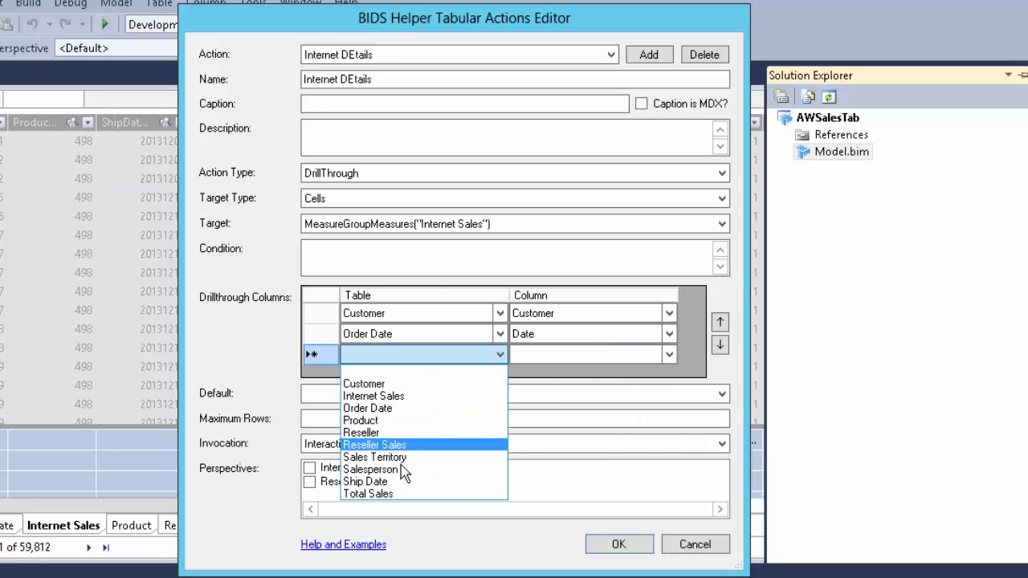
{"action": "left_click", "coordinate": [394, 482]}
{"action": "left_click", "coordinate": [669, 354]}
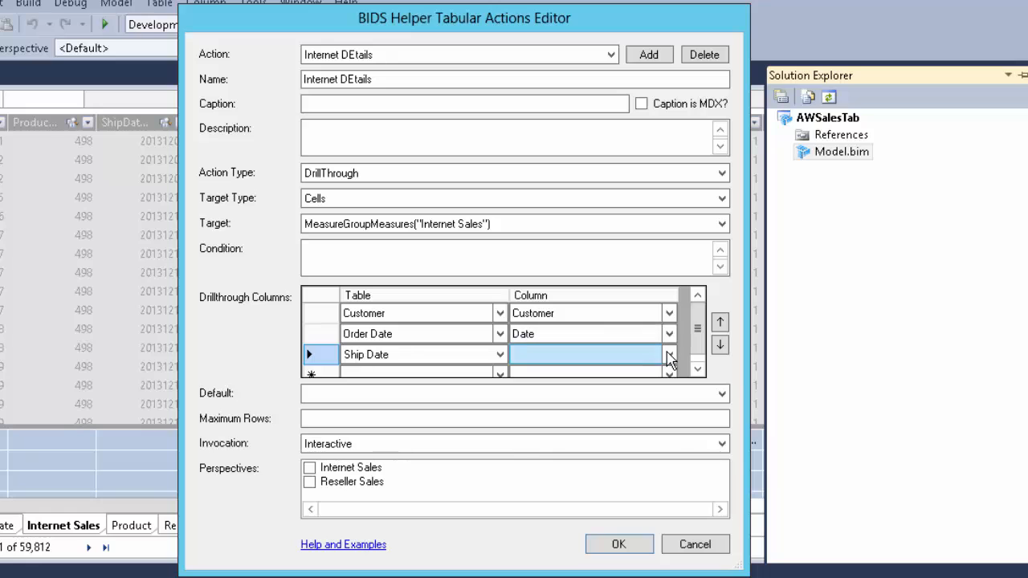
{"action": "left_click", "coordinate": [669, 354]}
{"action": "left_click", "coordinate": [540, 397]}
Step: Set the drillthrough action's Default option to True and save the action to the model
{"action": "left_click", "coordinate": [724, 395]}
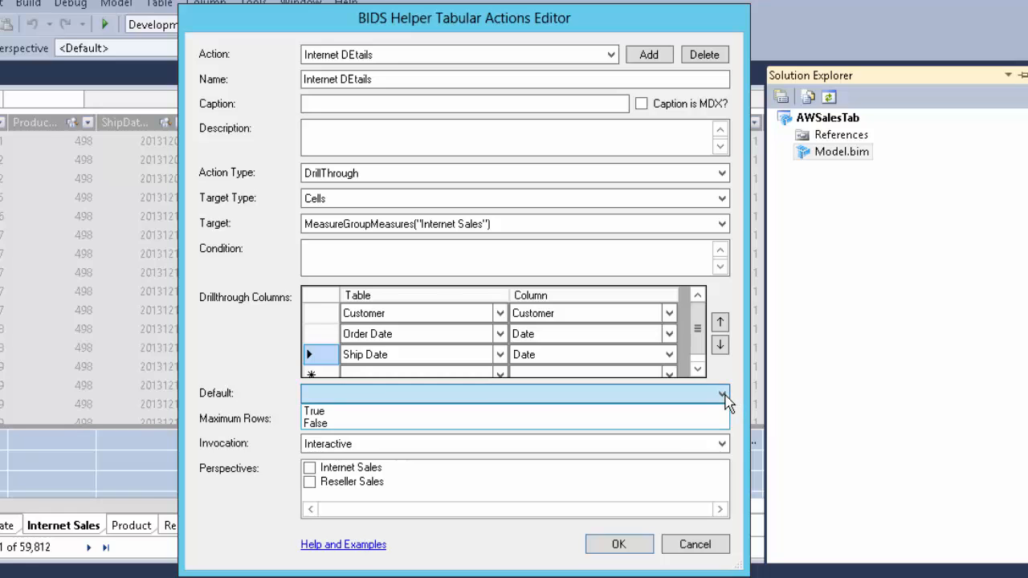
{"action": "left_click", "coordinate": [321, 411]}
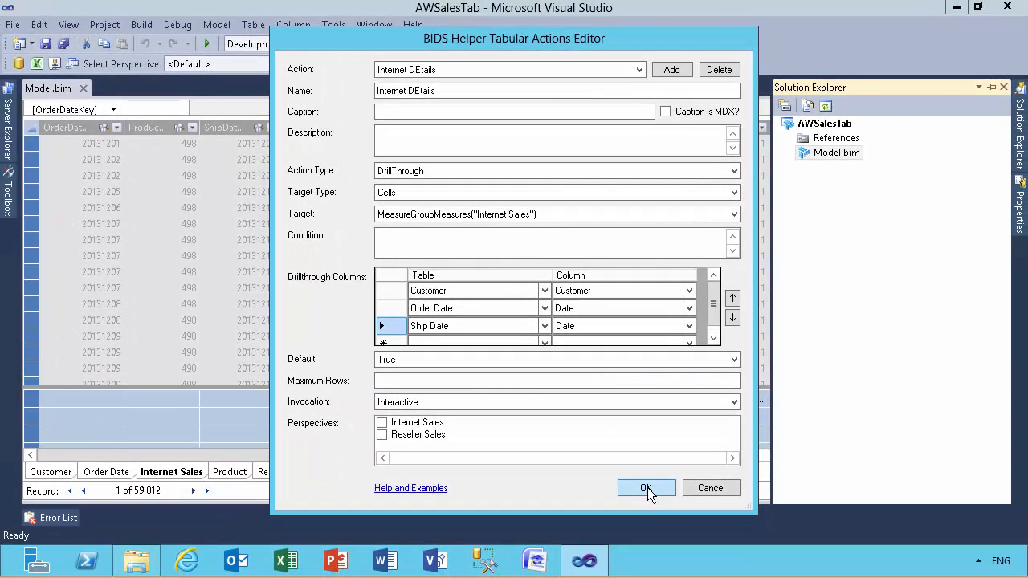
{"action": "left_click", "coordinate": [646, 489]}
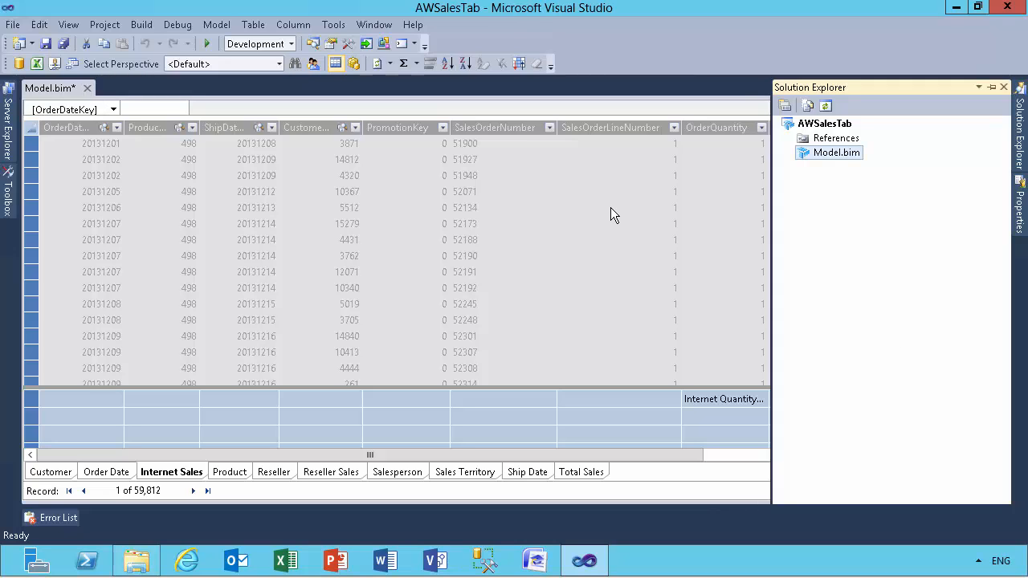
Step: Analyze the model in Excel as the current Windows user with the default perspective, and add Internet Revenue to the PivotTable values
{"action": "left_click", "coordinate": [39, 64]}
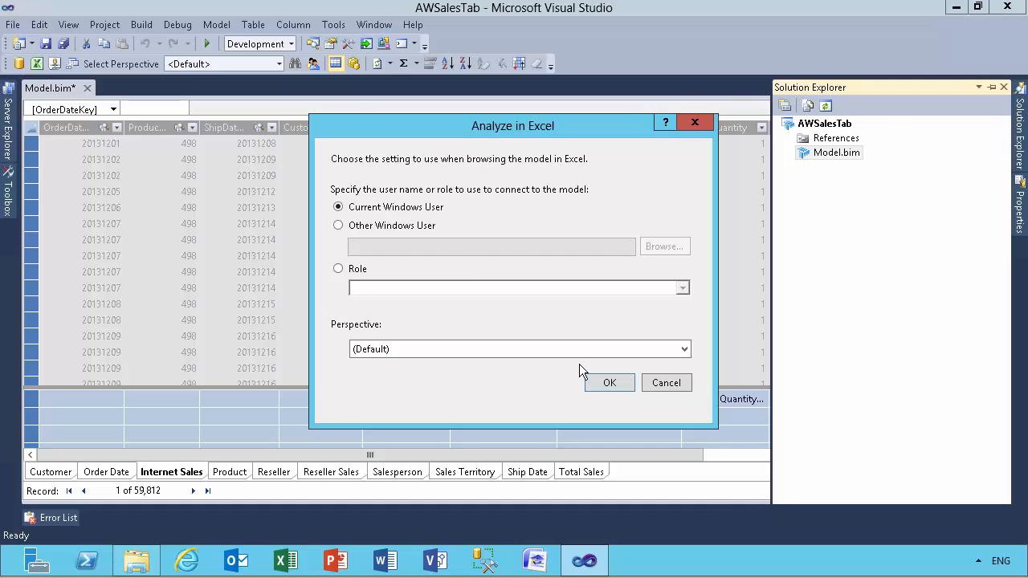
{"action": "left_click", "coordinate": [607, 380]}
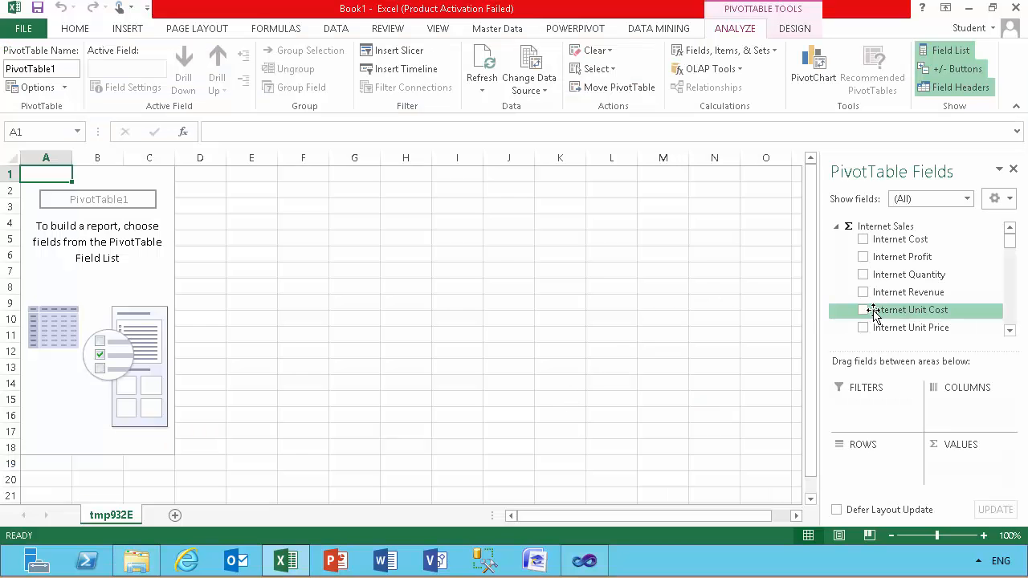
{"action": "left_click", "coordinate": [863, 294]}
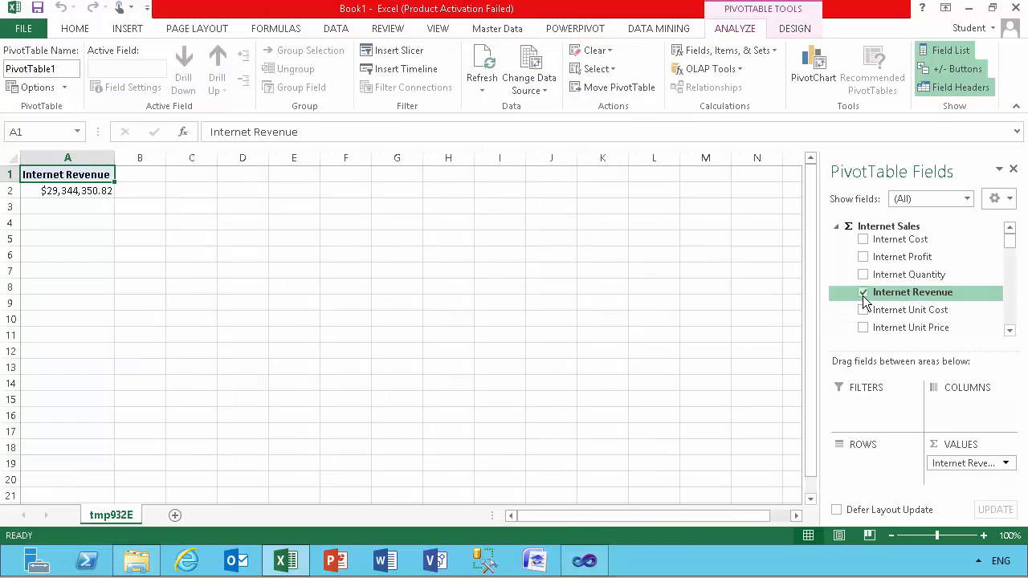
Step: Drill through the Internet Revenue total to its detail rows, and close the workbook without saving
{"action": "double_click", "coordinate": [62, 191]}
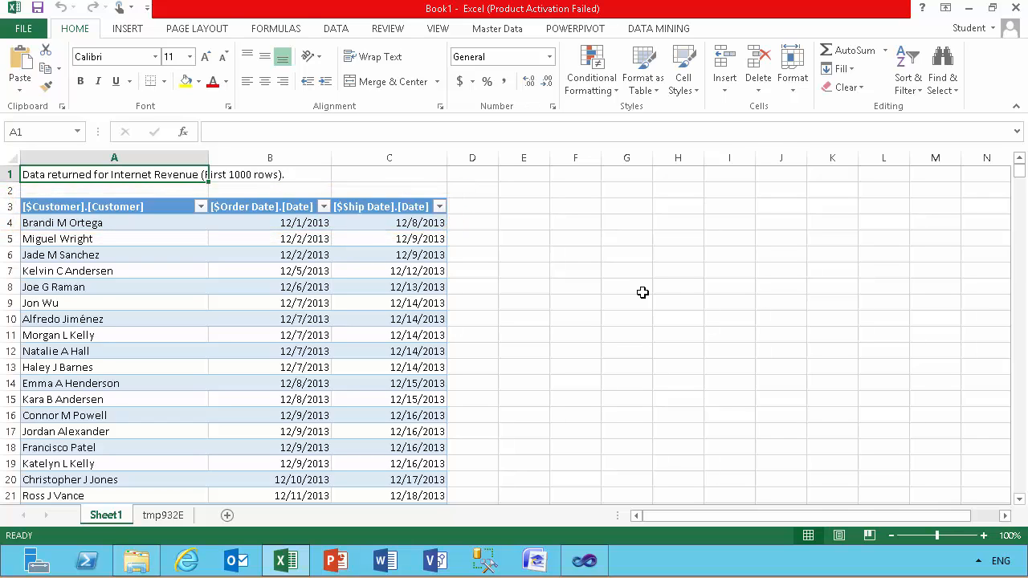
{"action": "left_click", "coordinate": [1015, 8]}
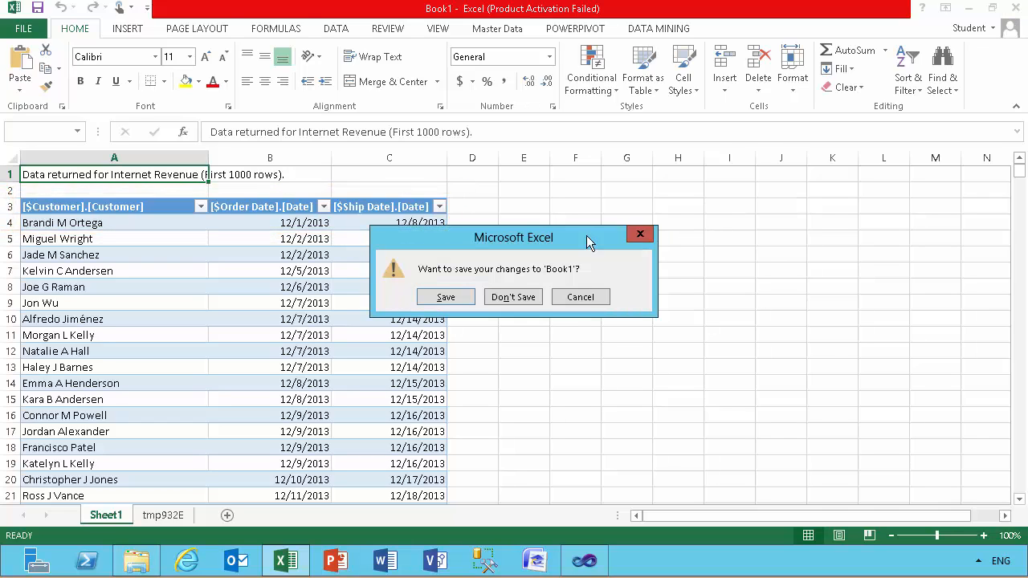
{"action": "left_click", "coordinate": [523, 300]}
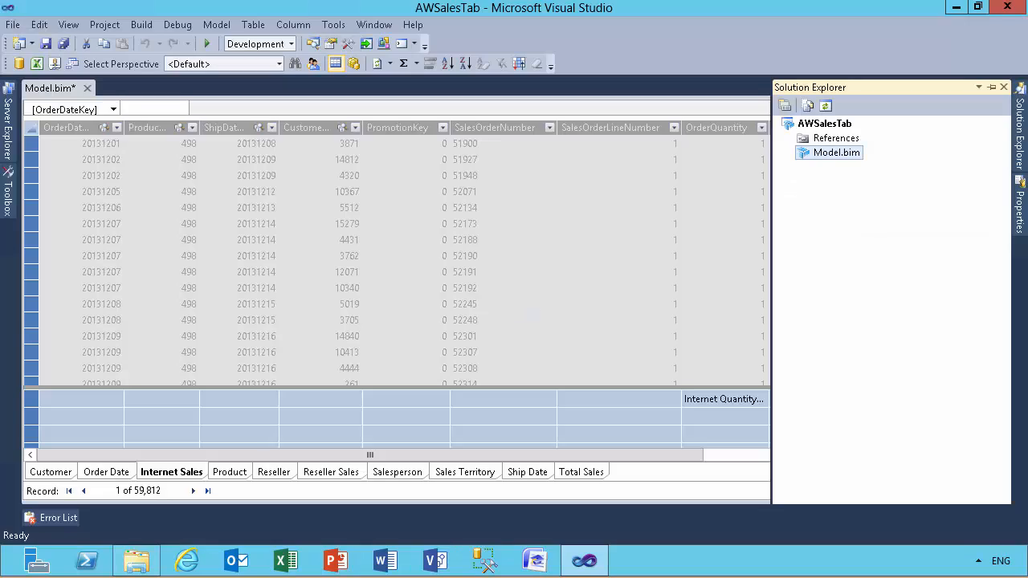